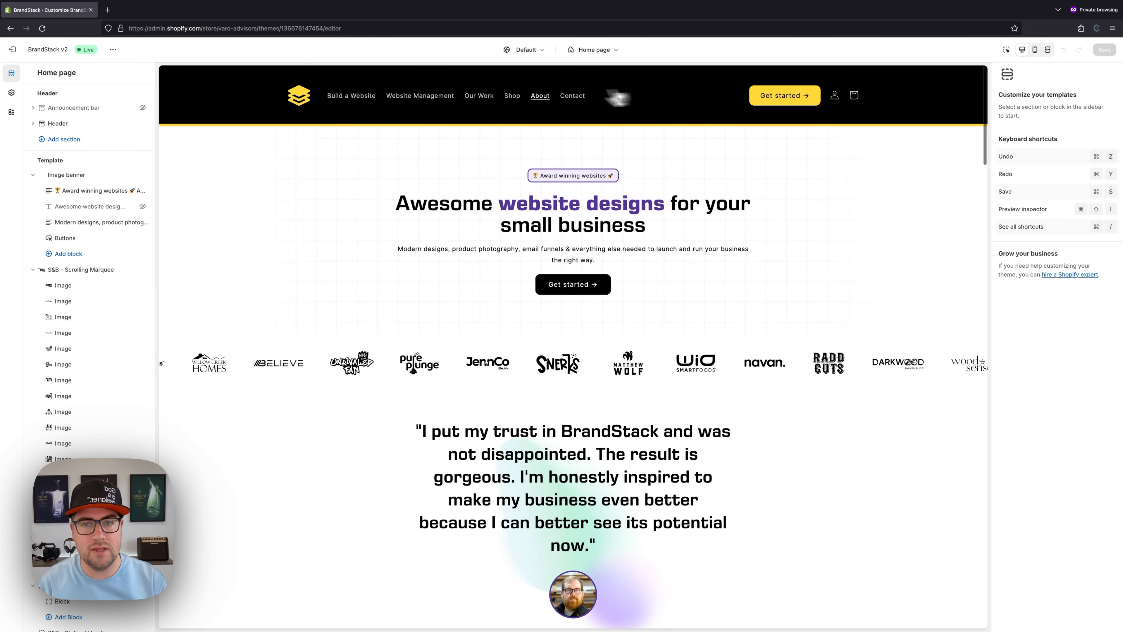
Step: Open the Our Work page for editing and add an S&B - Scrolling Marquee section at the end of its template
{"action": "left_click", "coordinate": [479, 95]}
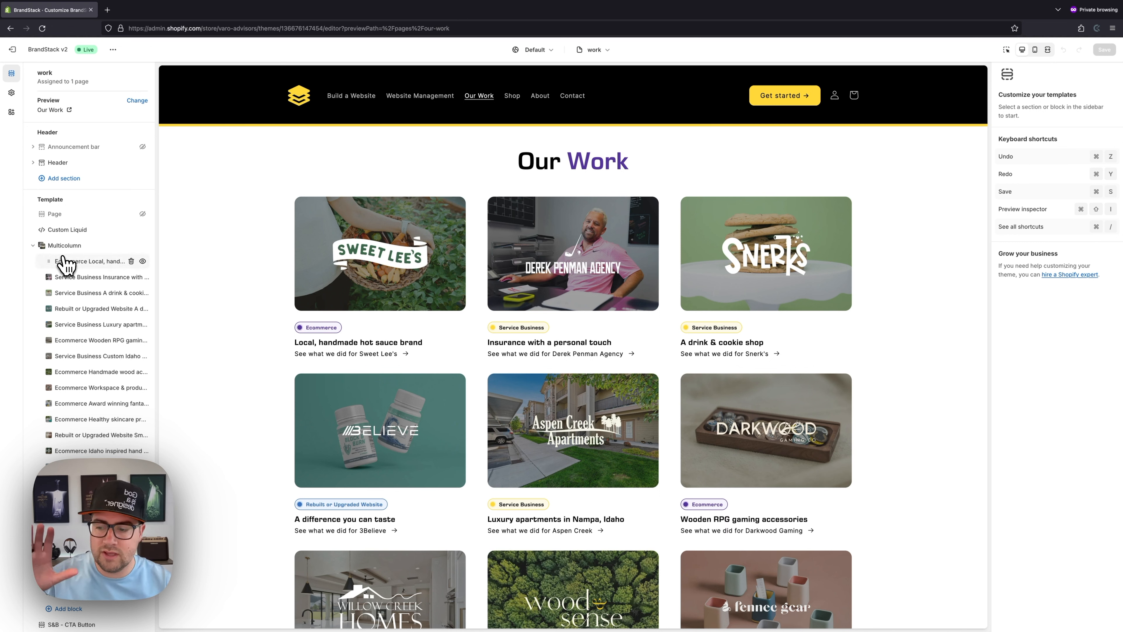
{"action": "scroll", "coordinate": [63, 262], "scroll_direction": "down", "scroll_amount": 3}
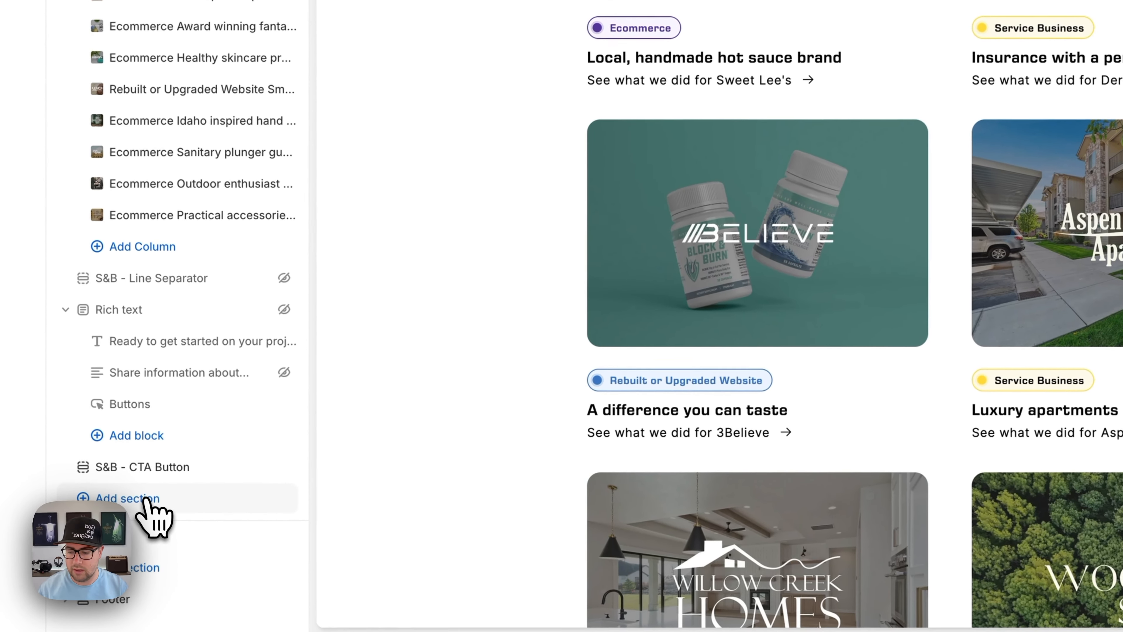
{"action": "left_click", "coordinate": [146, 498]}
{"action": "type", "text": "scrolling"}
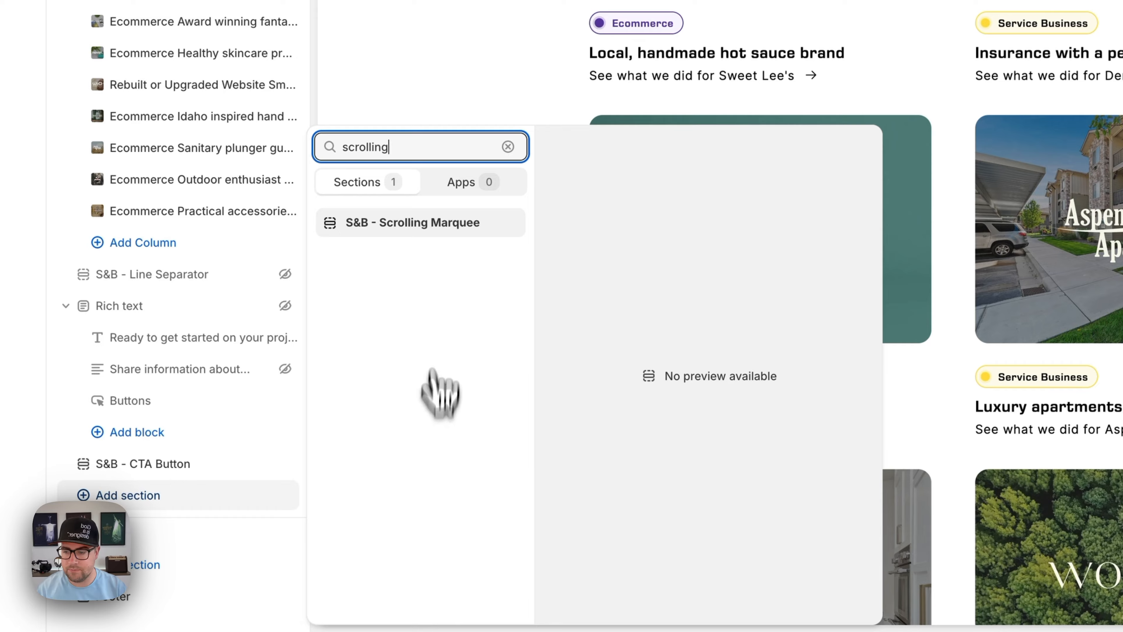
{"action": "left_click", "coordinate": [440, 226]}
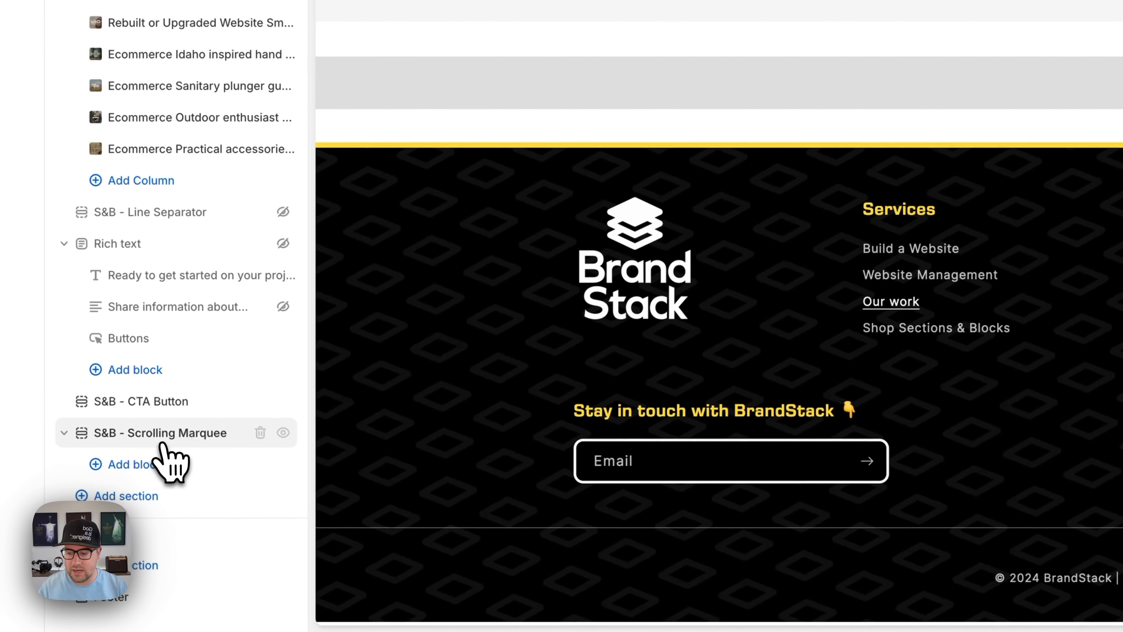
Step: Add Comment / Review, Image, Text and Image + Text blocks to the S&B - Scrolling Marquee section
{"action": "left_click", "coordinate": [152, 478]}
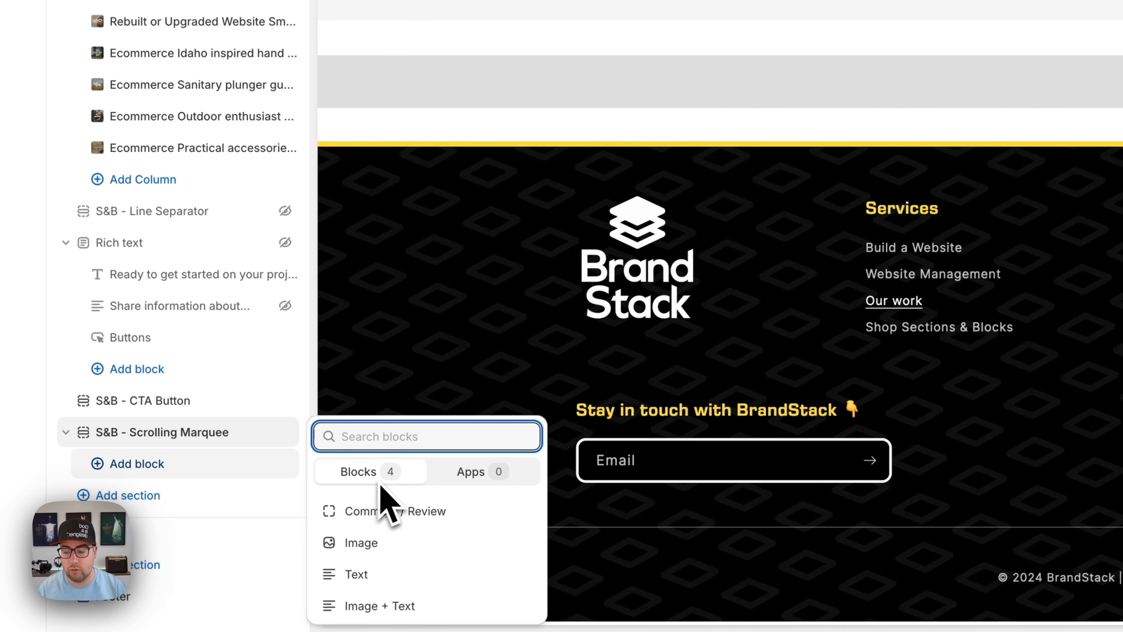
{"action": "left_click", "coordinate": [400, 509]}
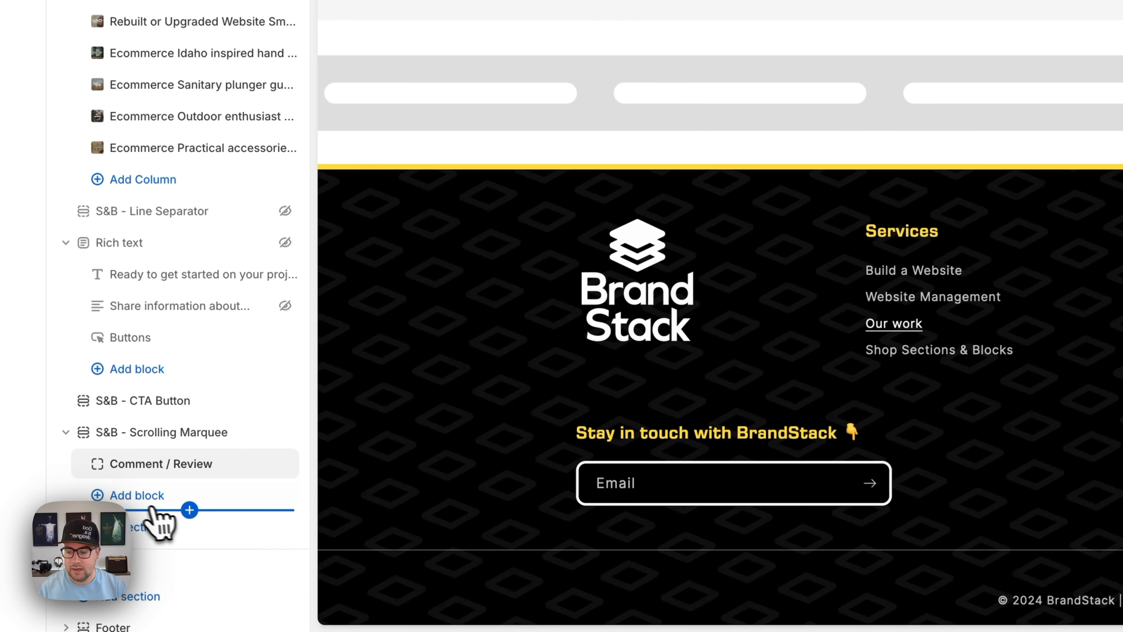
{"action": "left_click", "coordinate": [159, 495]}
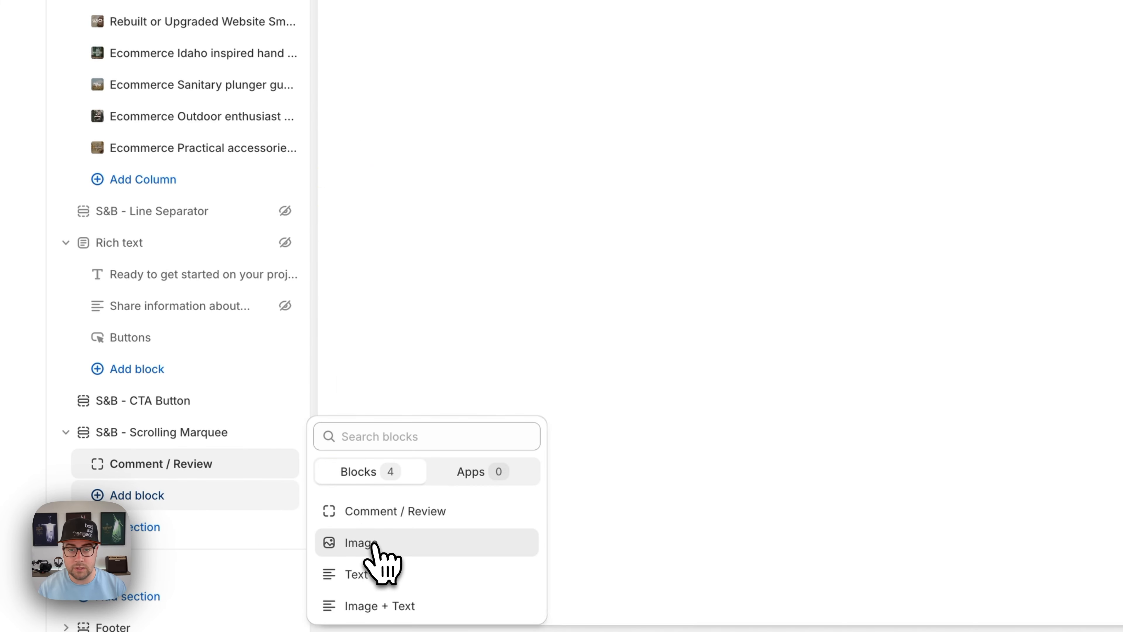
{"action": "left_click", "coordinate": [373, 544]}
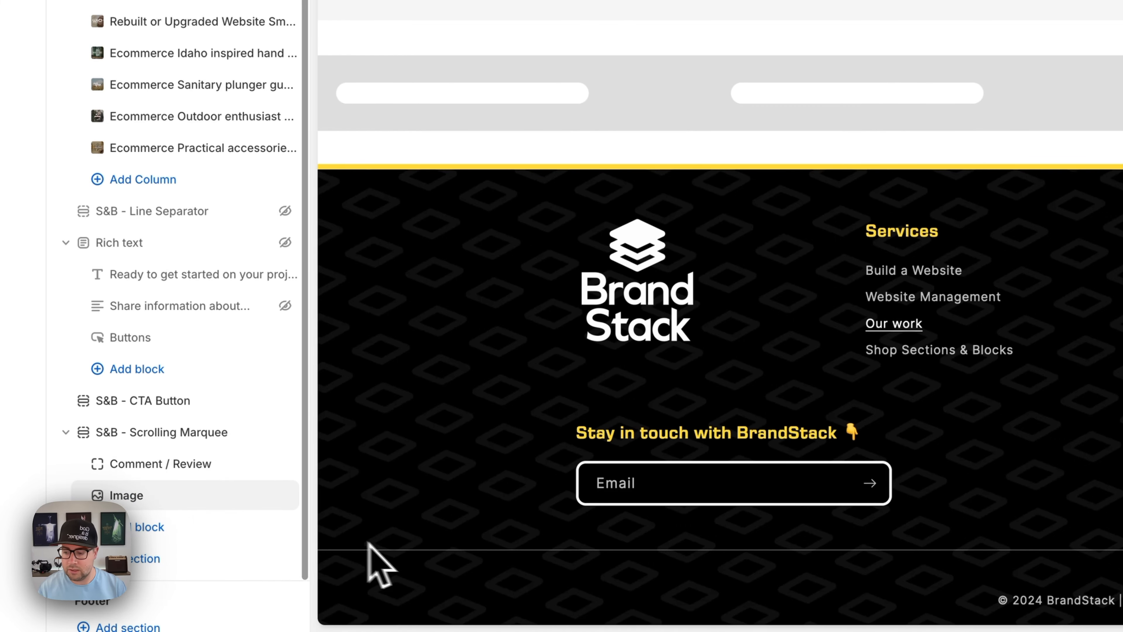
{"action": "left_click", "coordinate": [186, 529]}
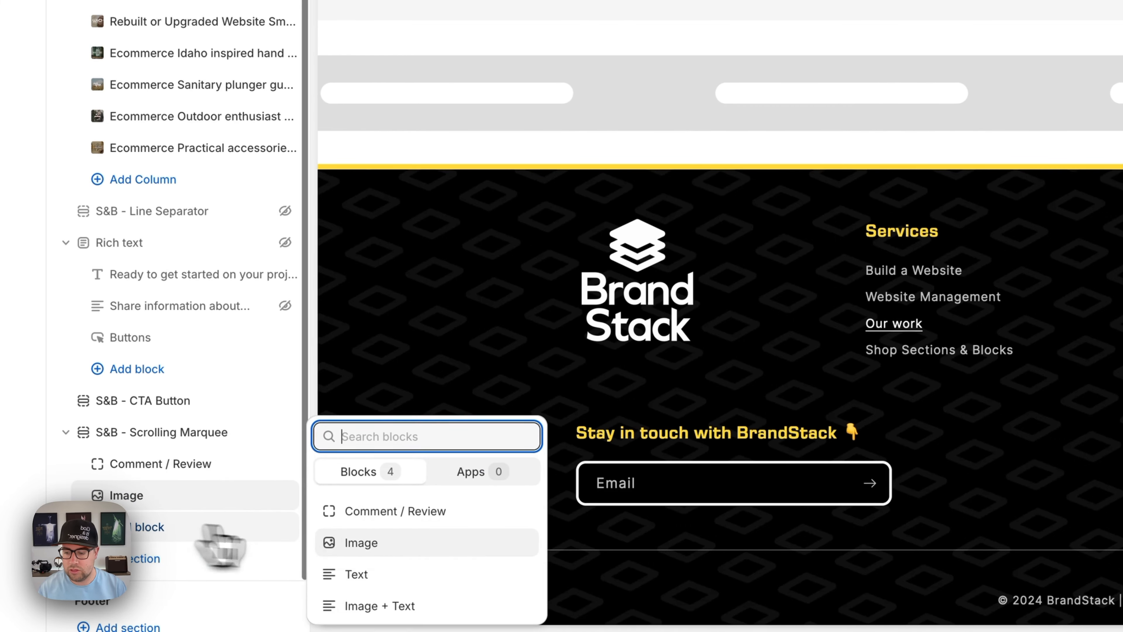
{"action": "left_click", "coordinate": [369, 573]}
{"action": "left_click", "coordinate": [156, 562]}
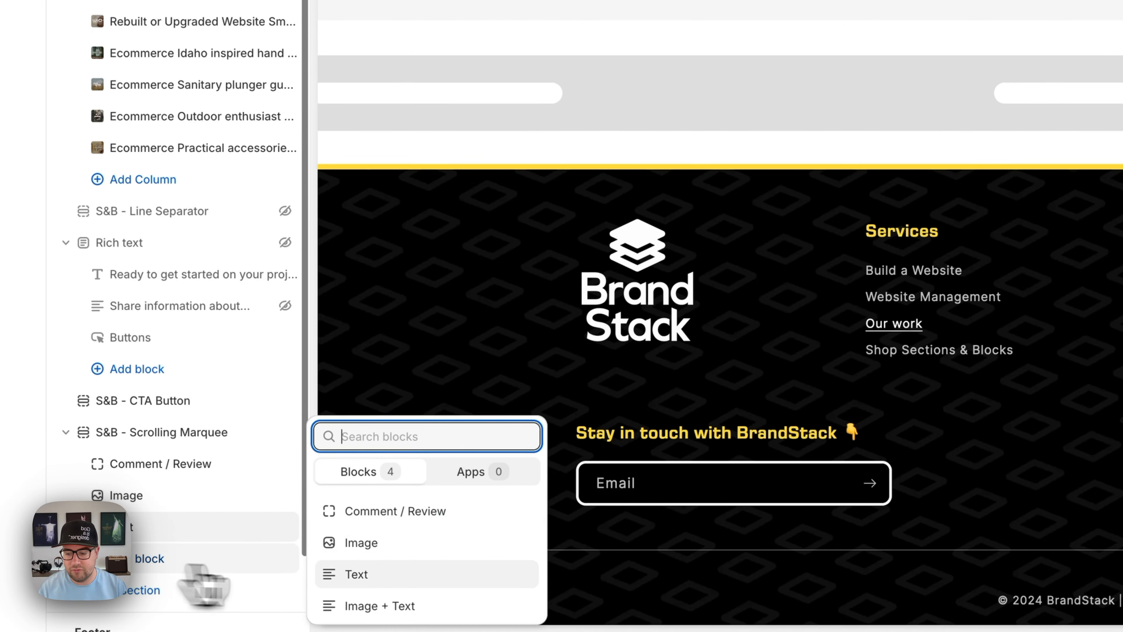
{"action": "left_click", "coordinate": [409, 607]}
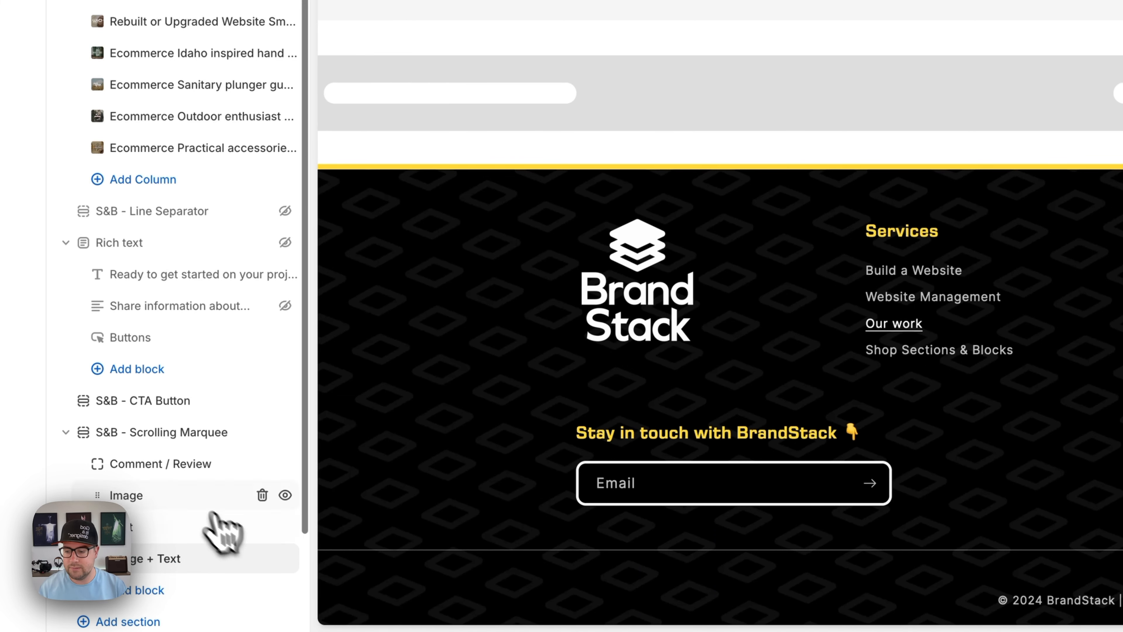
Step: Try grey background colours on the marquee's Comment / Review block and set the colour back to #FFFFFF
{"action": "left_click", "coordinate": [176, 468]}
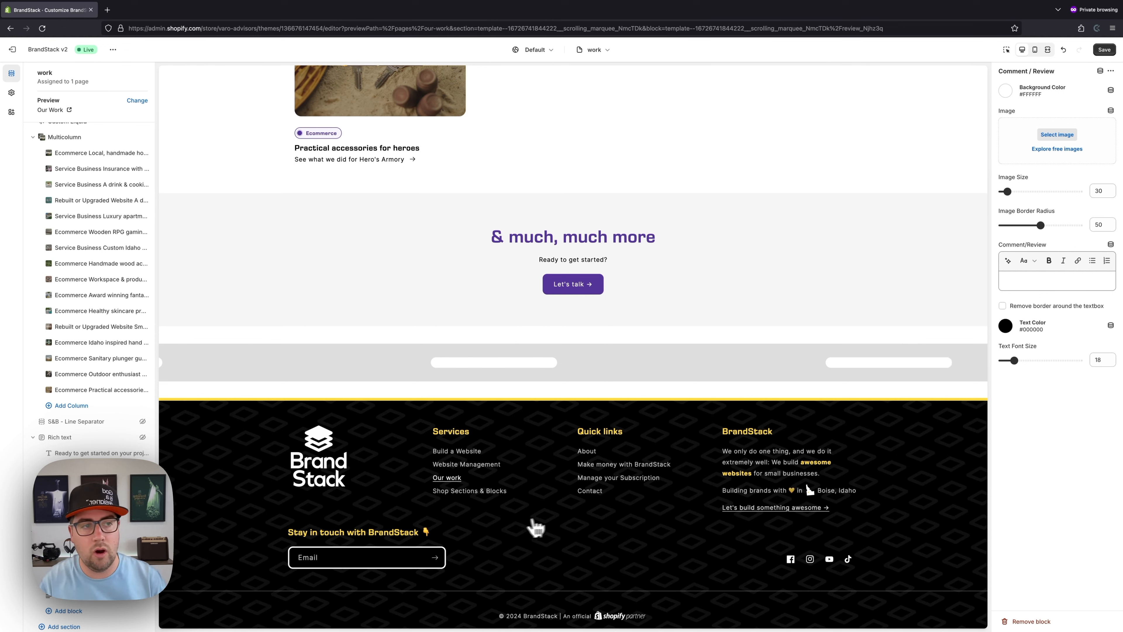
{"action": "left_click", "coordinate": [1007, 93]}
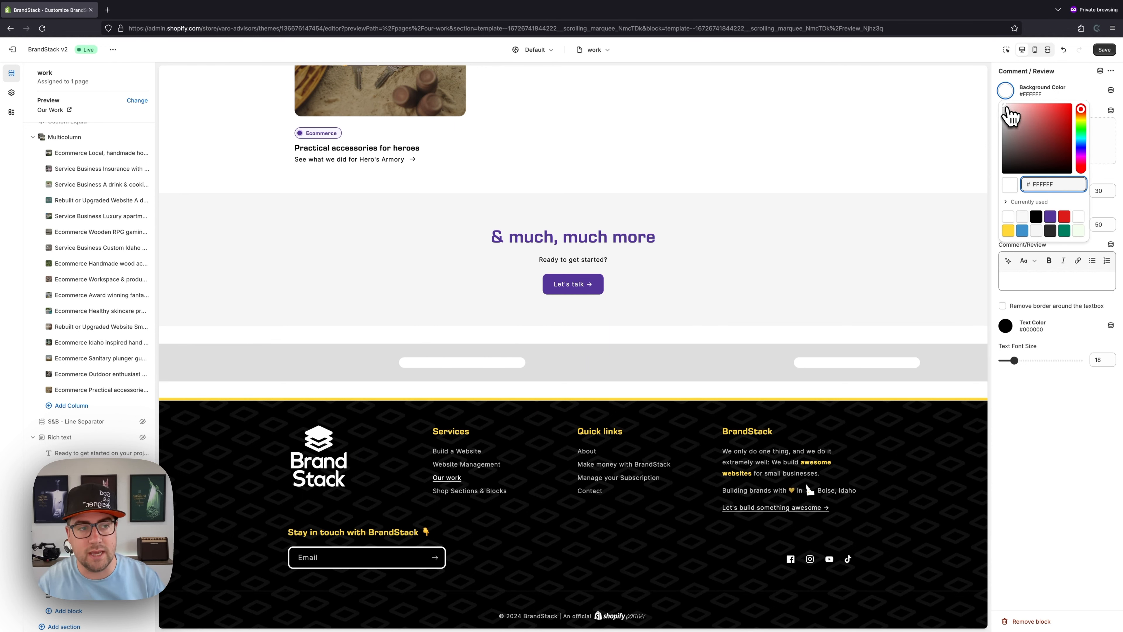
{"action": "left_click", "coordinate": [1004, 124]}
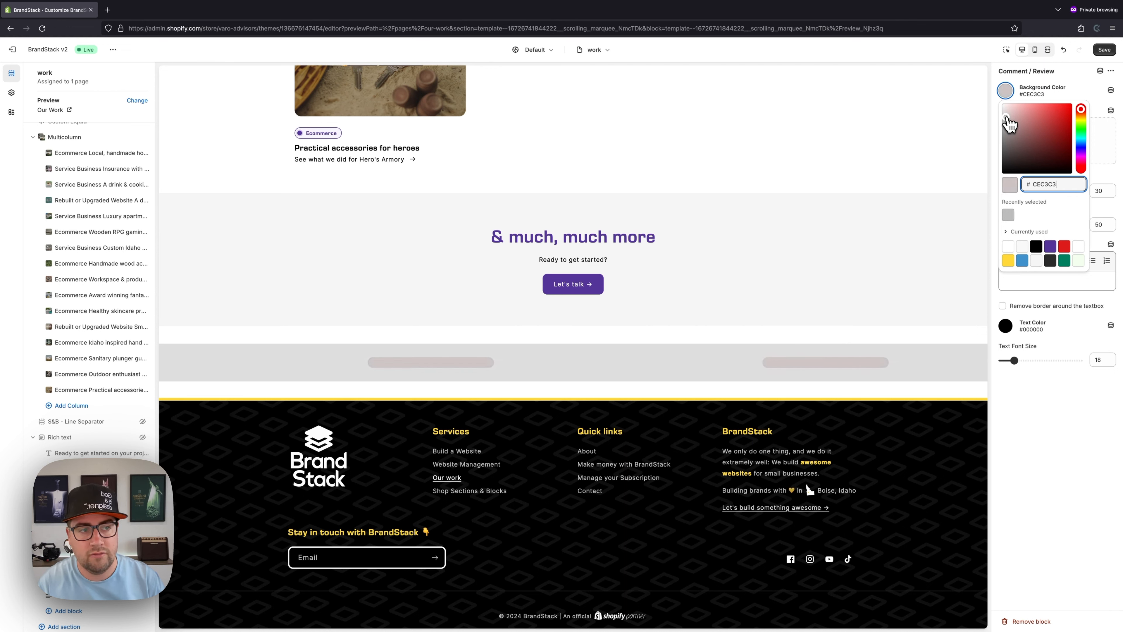
{"action": "mouse_move", "coordinate": [1007, 116]}
{"action": "left_mouse_down"}
{"action": "mouse_move", "coordinate": [1008, 145]}
{"action": "mouse_move", "coordinate": [1040, 172]}
{"action": "mouse_move", "coordinate": [1067, 122]}
{"action": "mouse_move", "coordinate": [1003, 111]}
{"action": "left_mouse_up"}
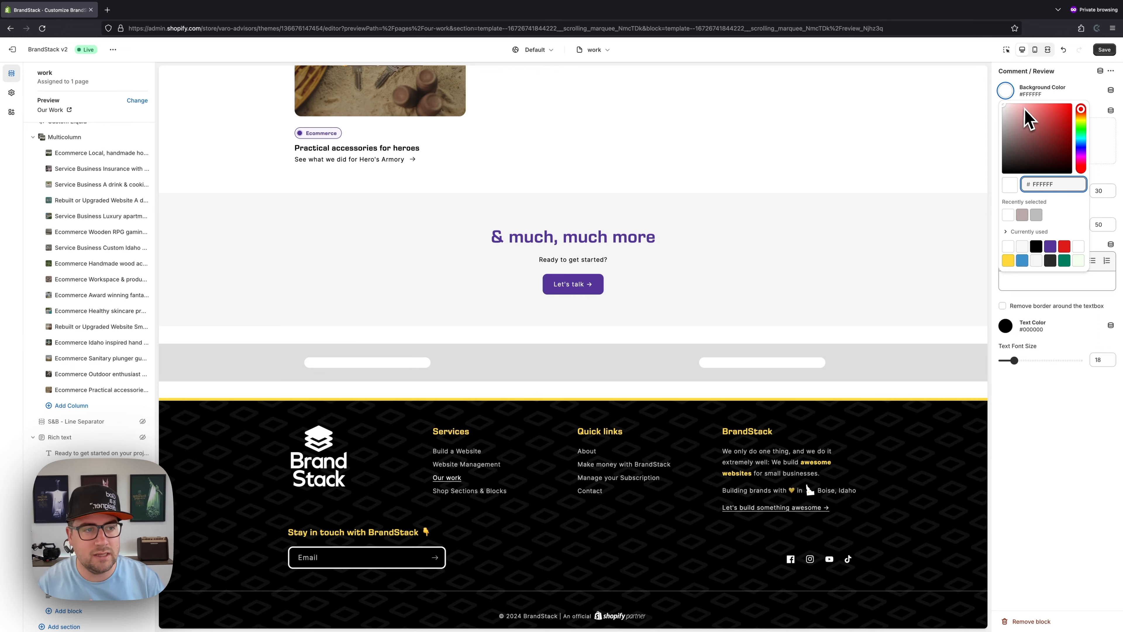
{"action": "left_click", "coordinate": [1013, 94]}
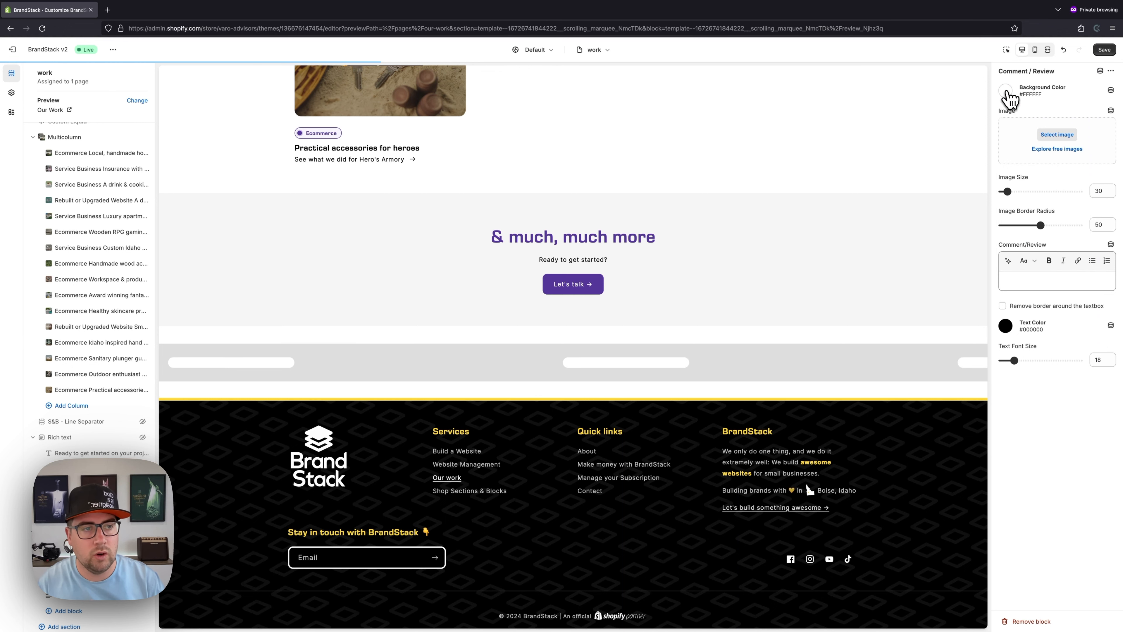
Step: Set the Comment / Review block's image to the Frodo picture from the store library
{"action": "left_click", "coordinate": [1057, 135]}
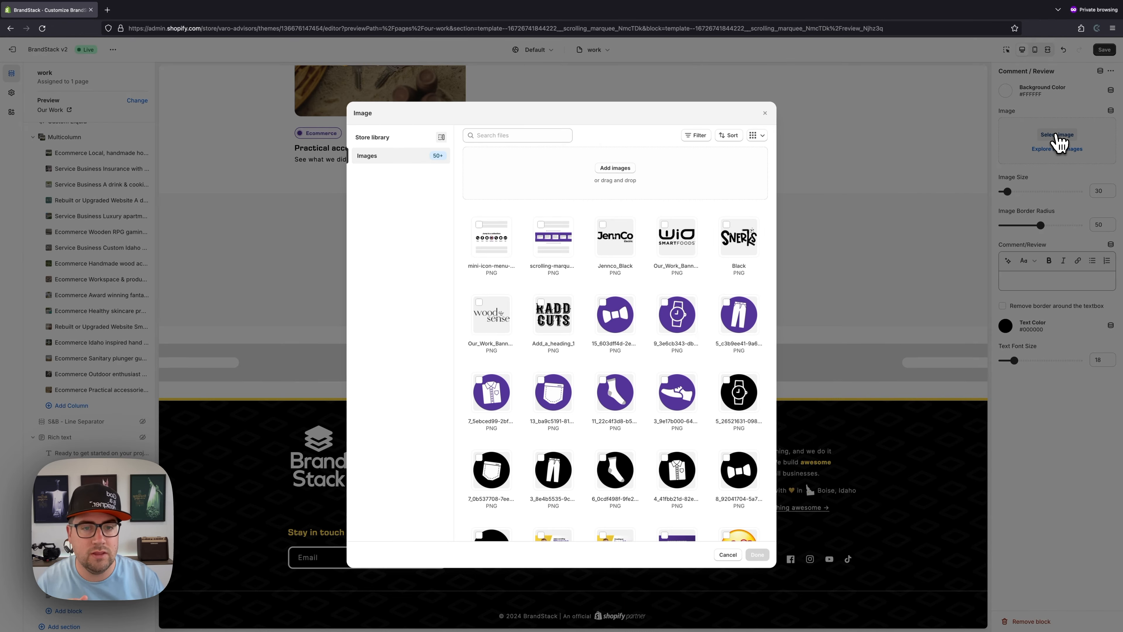
{"action": "scroll", "coordinate": [619, 243], "scroll_direction": "down", "scroll_amount": 5}
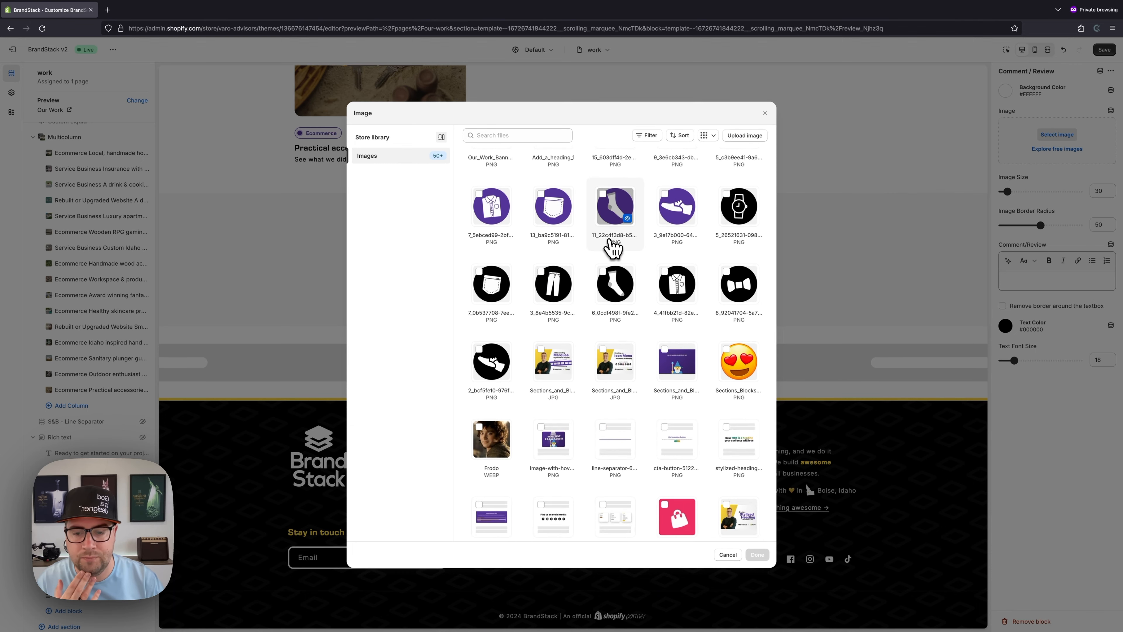
{"action": "left_click", "coordinate": [485, 435]}
{"action": "left_click", "coordinate": [757, 555]}
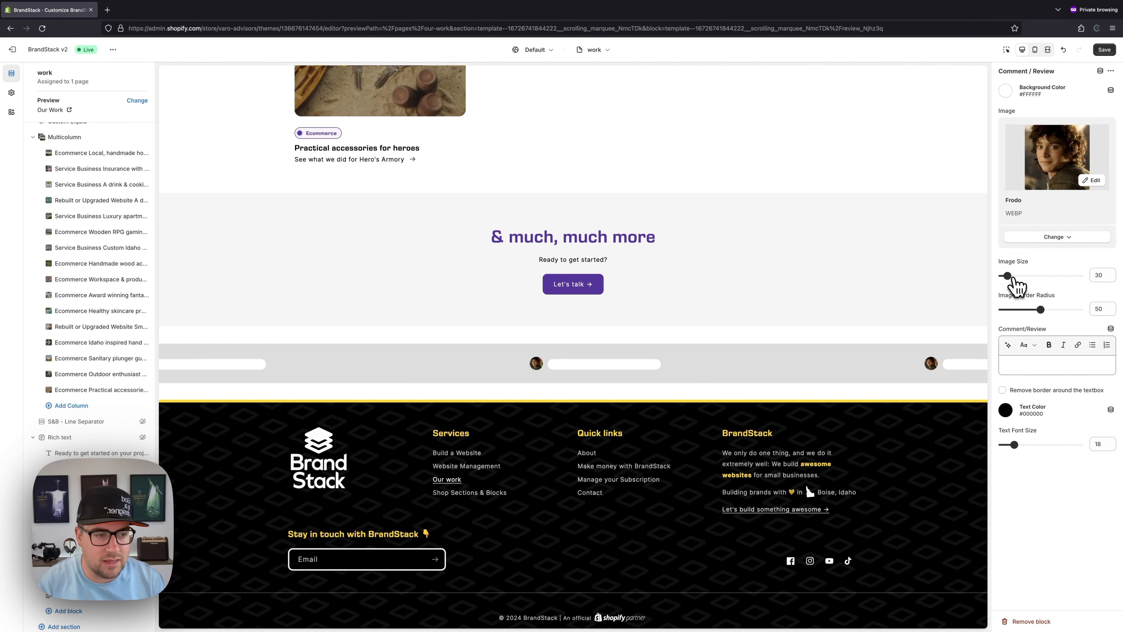
Step: Set the review image's size to 40 and its border radius to 100
{"action": "mouse_move", "coordinate": [1008, 276]}
{"action": "left_mouse_down"}
{"action": "mouse_move", "coordinate": [1096, 284]}
{"action": "mouse_move", "coordinate": [978, 281]}
{"action": "mouse_move", "coordinate": [1016, 281]}
{"action": "left_mouse_up"}
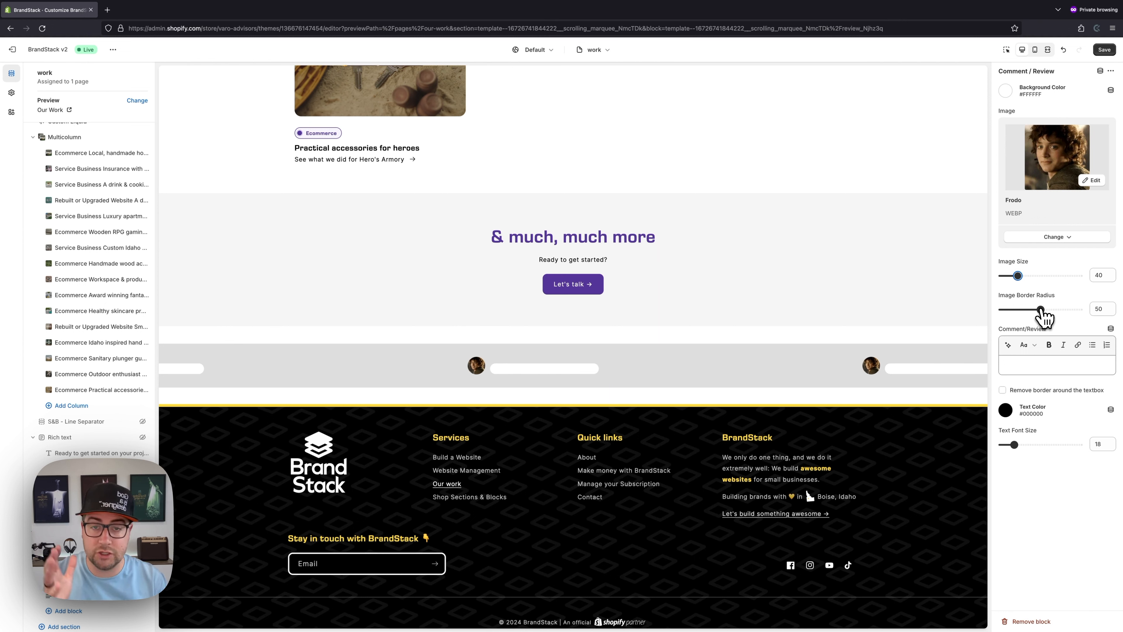
{"action": "left_click_drag", "start_coordinate": [1042, 312], "coordinate": [1001, 312]}
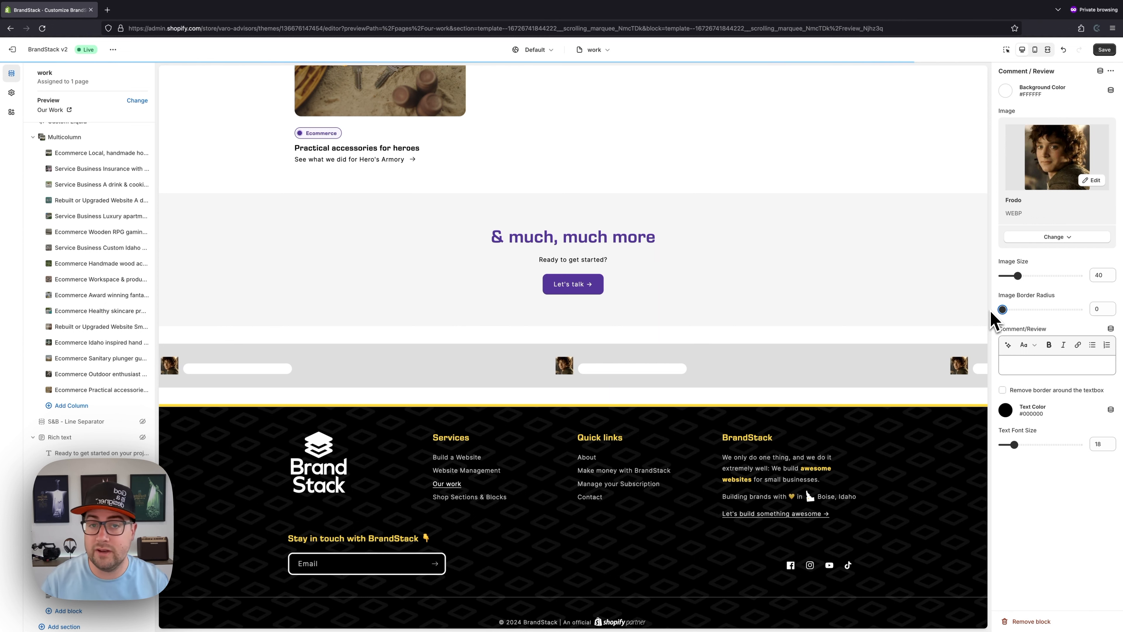
{"action": "left_click_drag", "start_coordinate": [1019, 311], "coordinate": [1108, 315]}
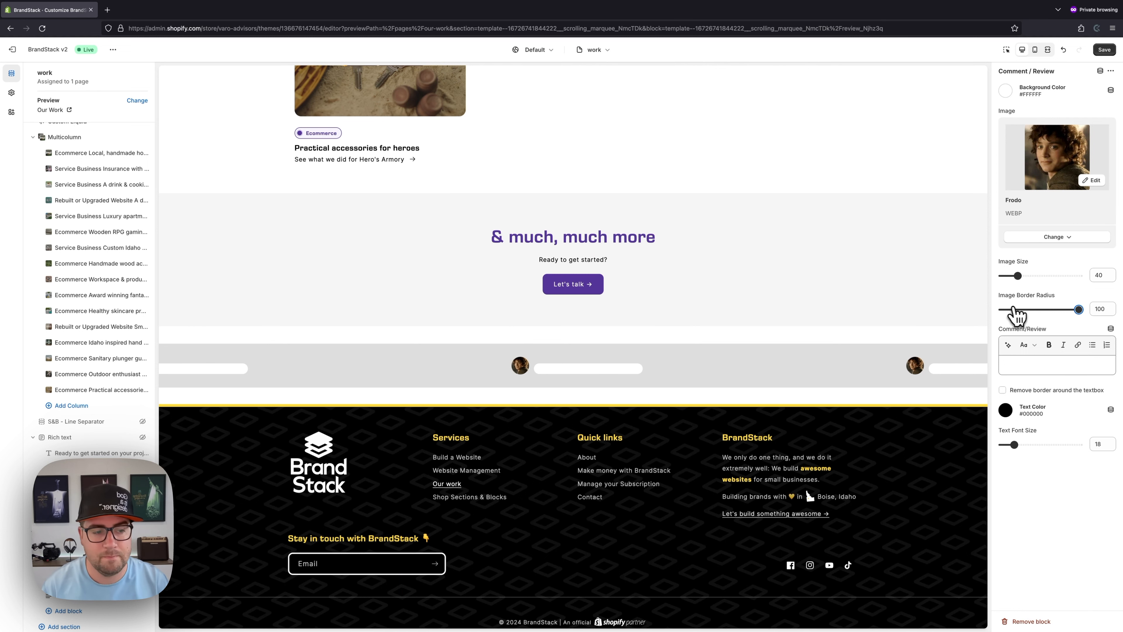
Step: Enter the review text "I love this section more than I leave elvish bread!" with "- Frodo Baggins" as a separate paragraph below
{"action": "left_click", "coordinate": [1050, 365]}
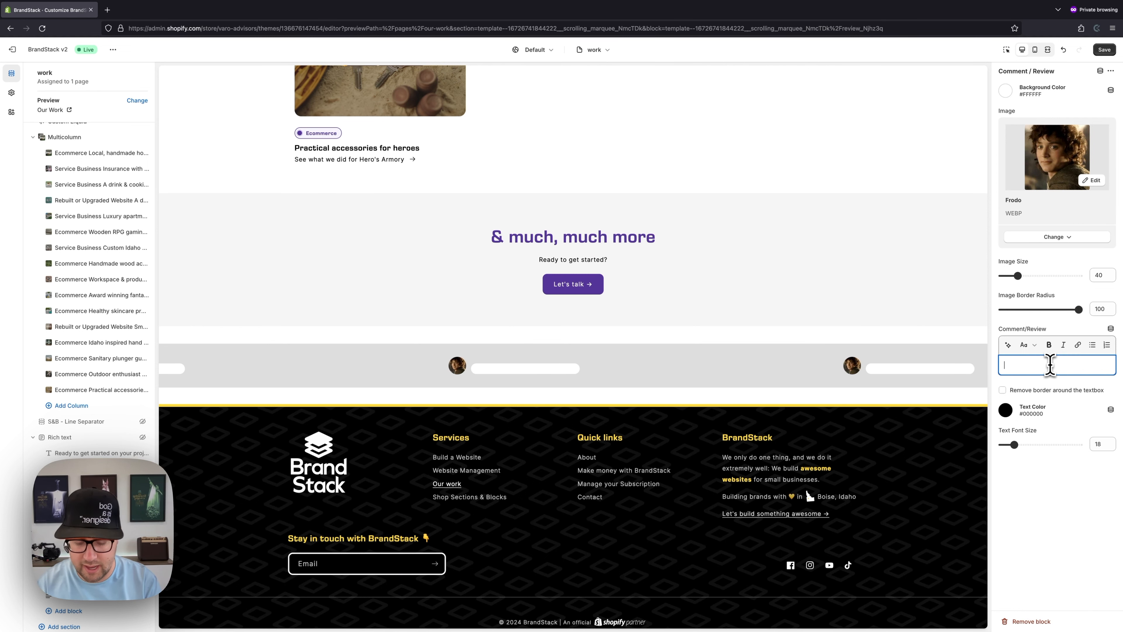
{"action": "type", "text": "I love"}
{"action": "key", "text": "BackSpace"}
{"action": "key", "text": "BackSpace"}
{"action": "key", "text": "BackSpace"}
{"action": "key", "text": "BackSpace"}
{"action": "key", "text": "BackSpace"}
{"action": "key", "text": "BackSpace"}
{"action": "type", "text": "\""}
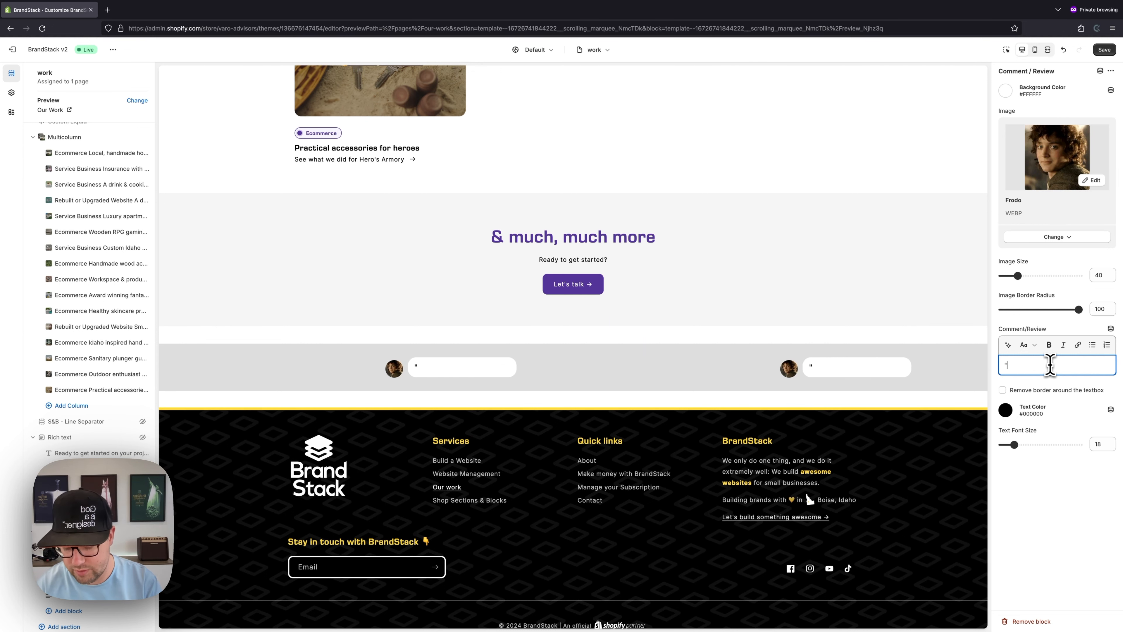
{"action": "type", "text": "I love "}
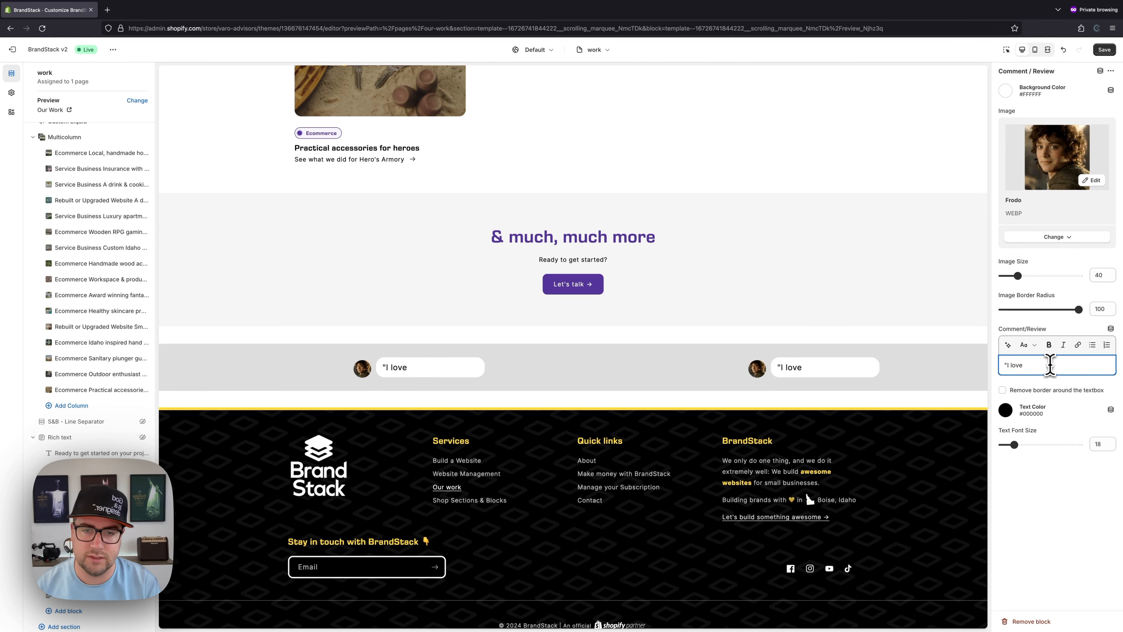
{"action": "type", "text": "this s"}
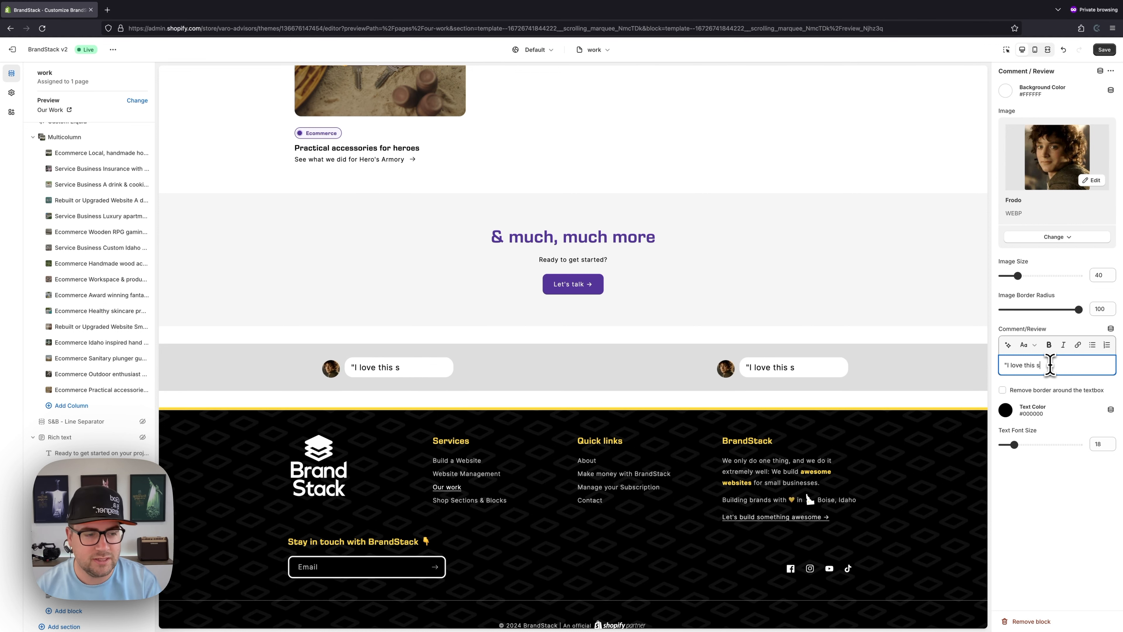
{"action": "type", "text": "ection more than I l"}
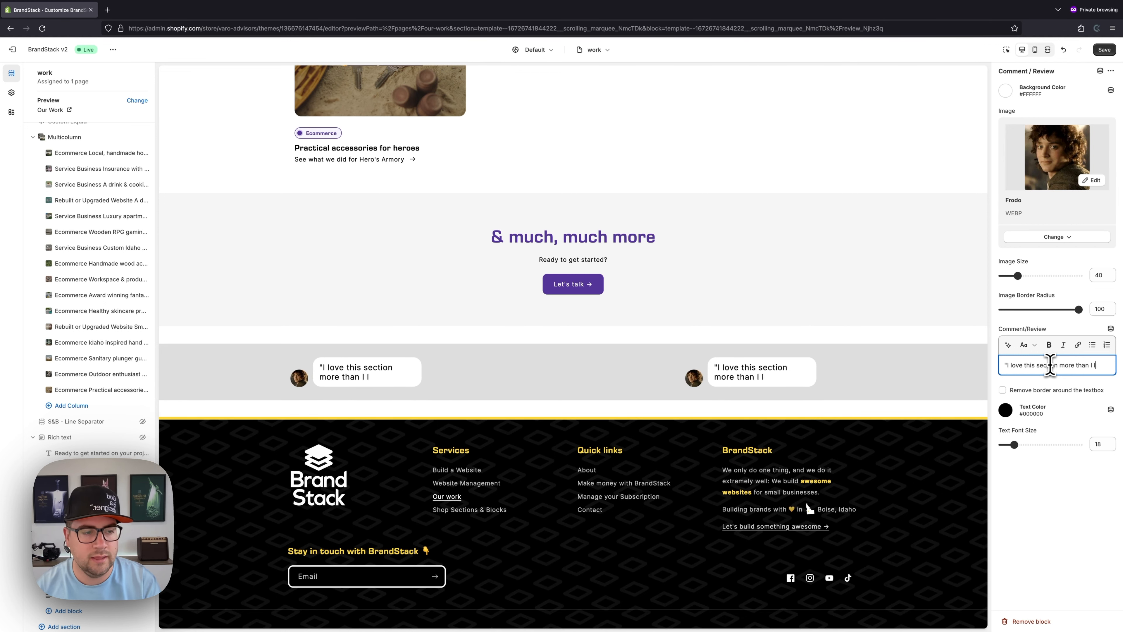
{"action": "type", "text": "eave e"}
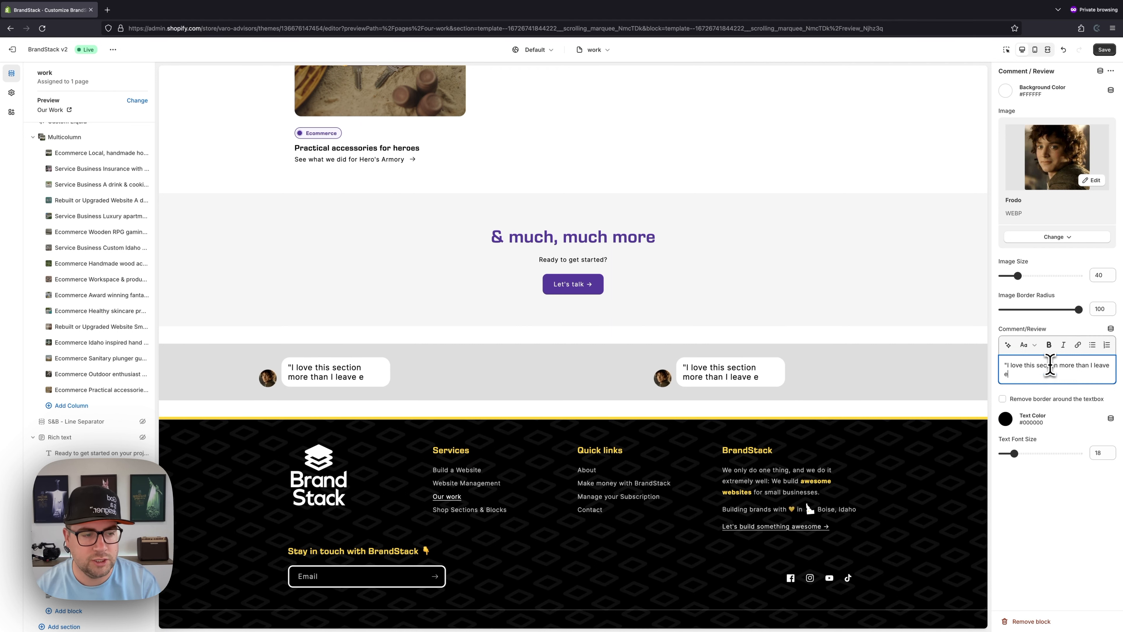
{"action": "type", "text": "lvish bread!"}
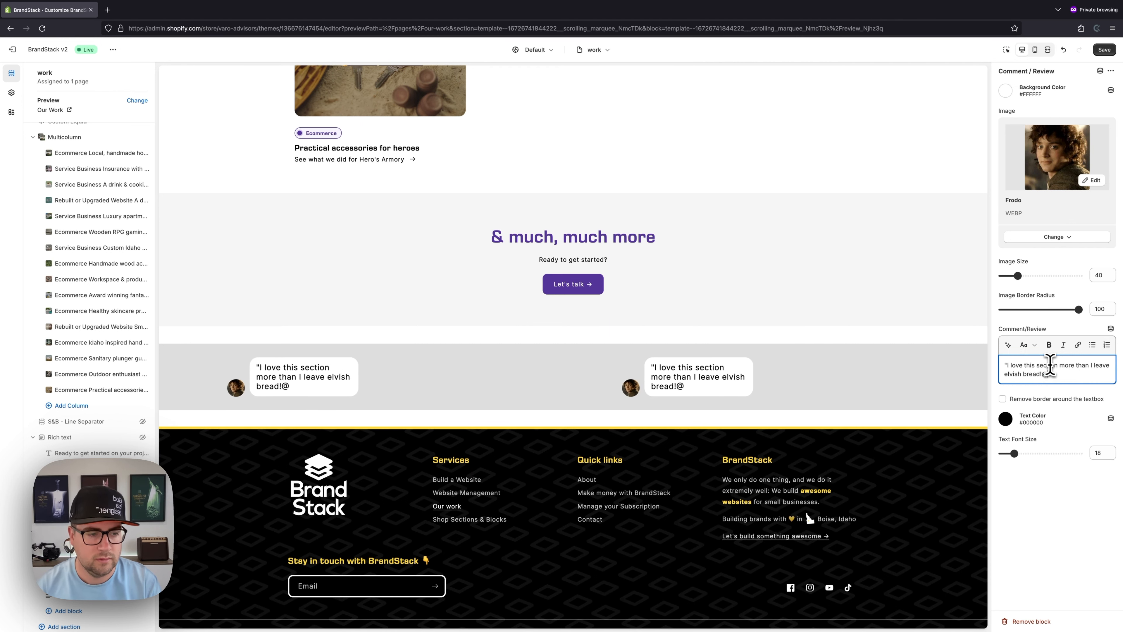
{"action": "type", "text": "\""}
{"action": "key", "text": "Return"}
{"action": "type", "text": "- "}
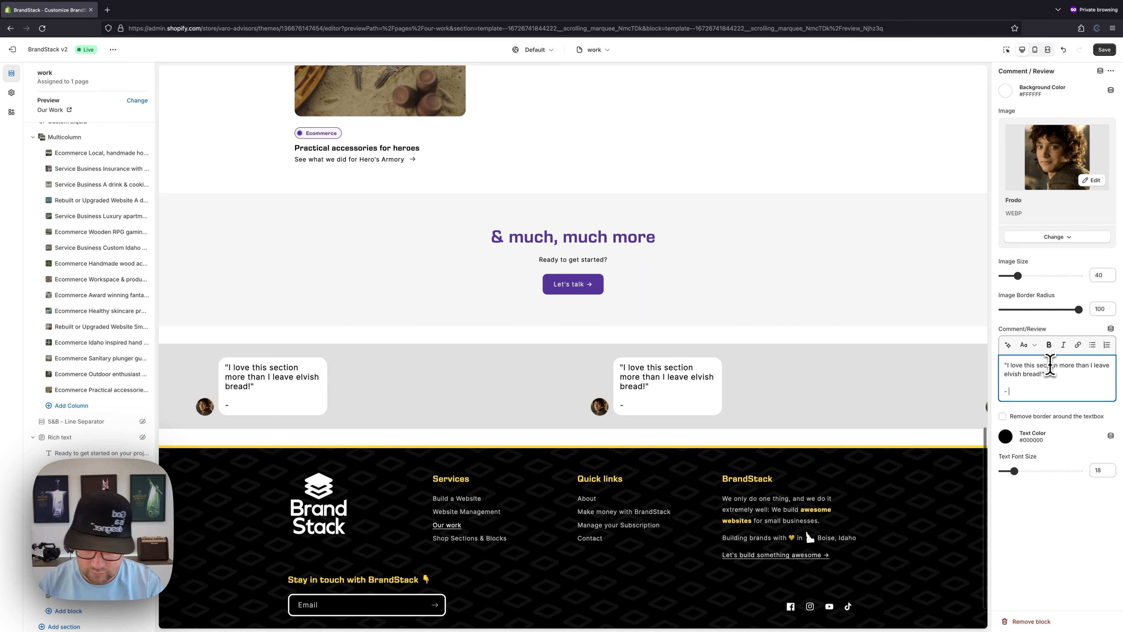
{"action": "type", "text": "Frodo Baggins"}
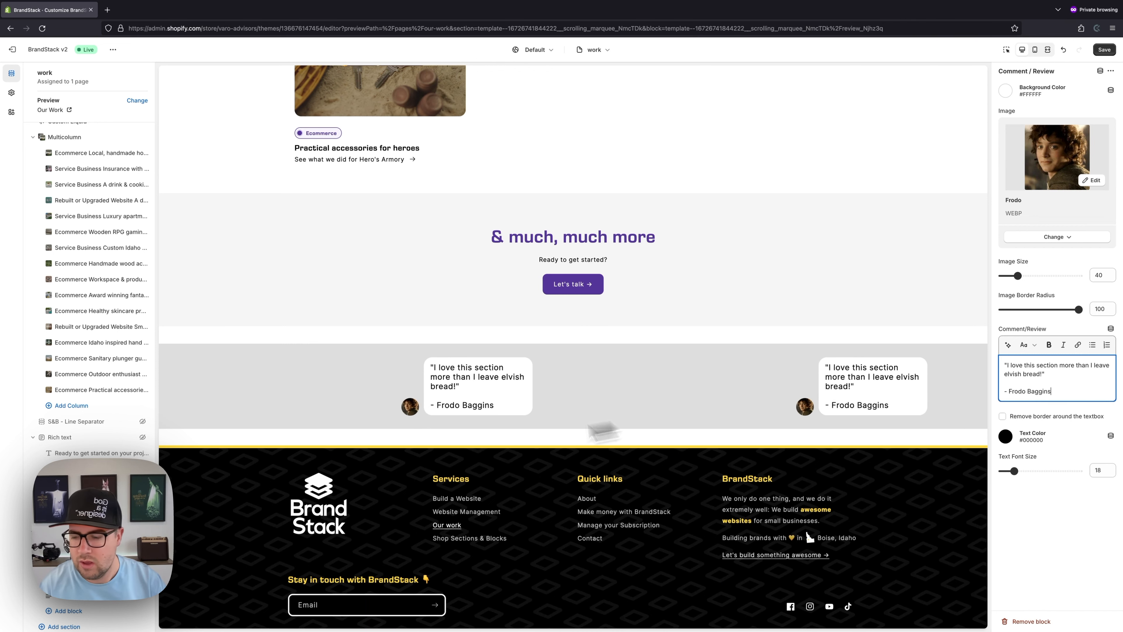
Step: Set the Scrolling Marquee section's background color to #FFFFFF
{"action": "left_click", "coordinate": [615, 406]}
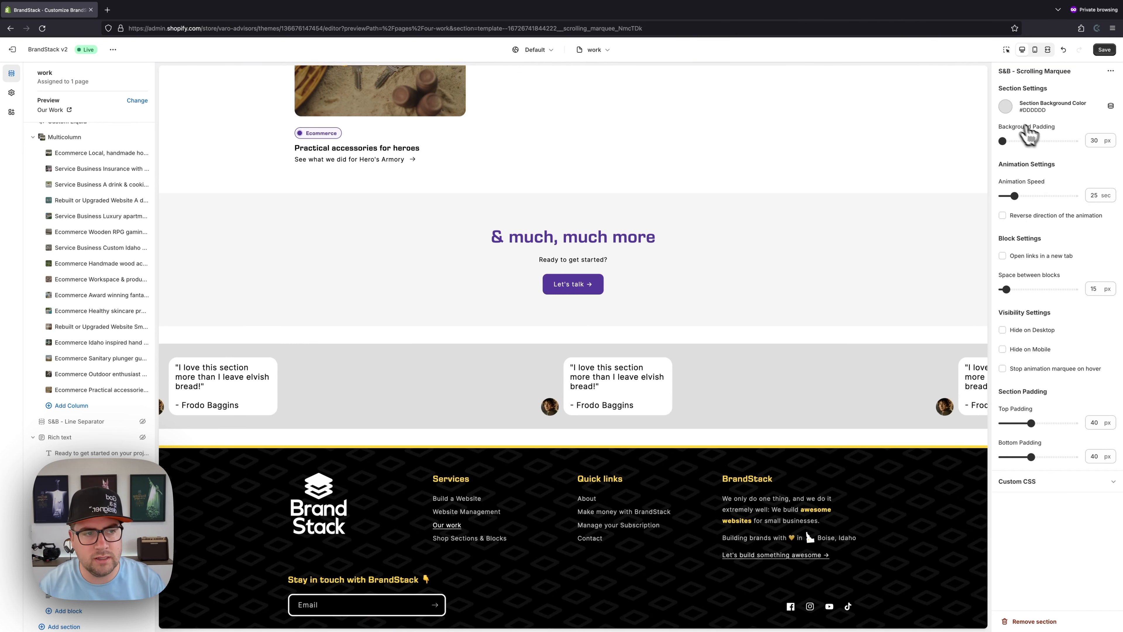
{"action": "left_click", "coordinate": [1027, 106]}
{"action": "left_click_drag", "start_coordinate": [1008, 130], "coordinate": [1002, 119]}
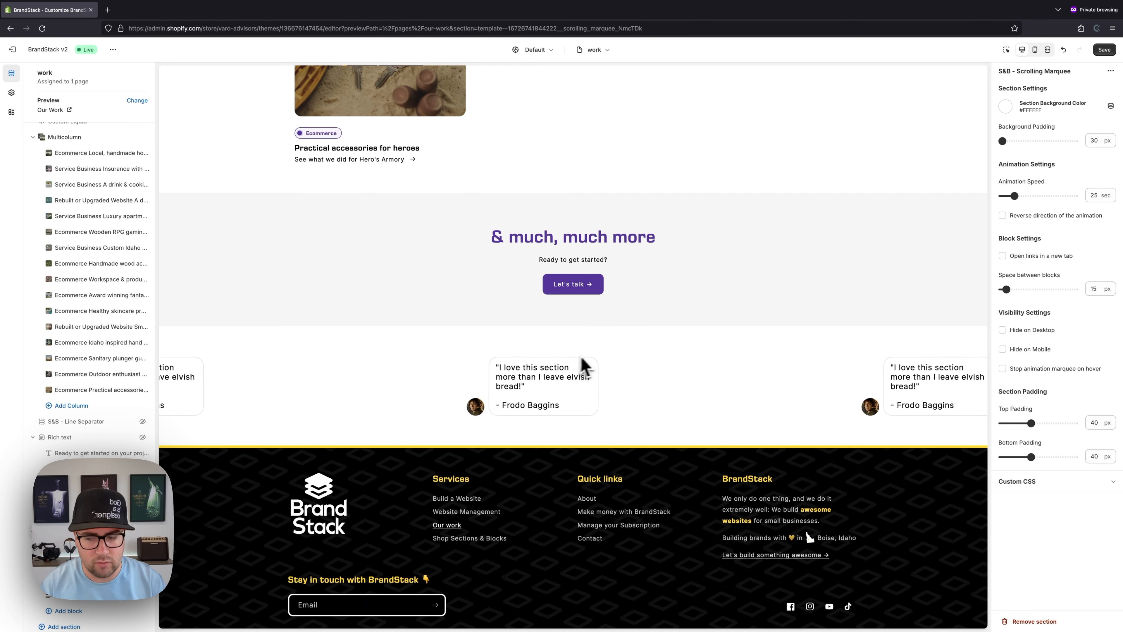
Step: Turn on the option to remove the border around the Comment / Review block's textbox
{"action": "left_click", "coordinate": [84, 595]}
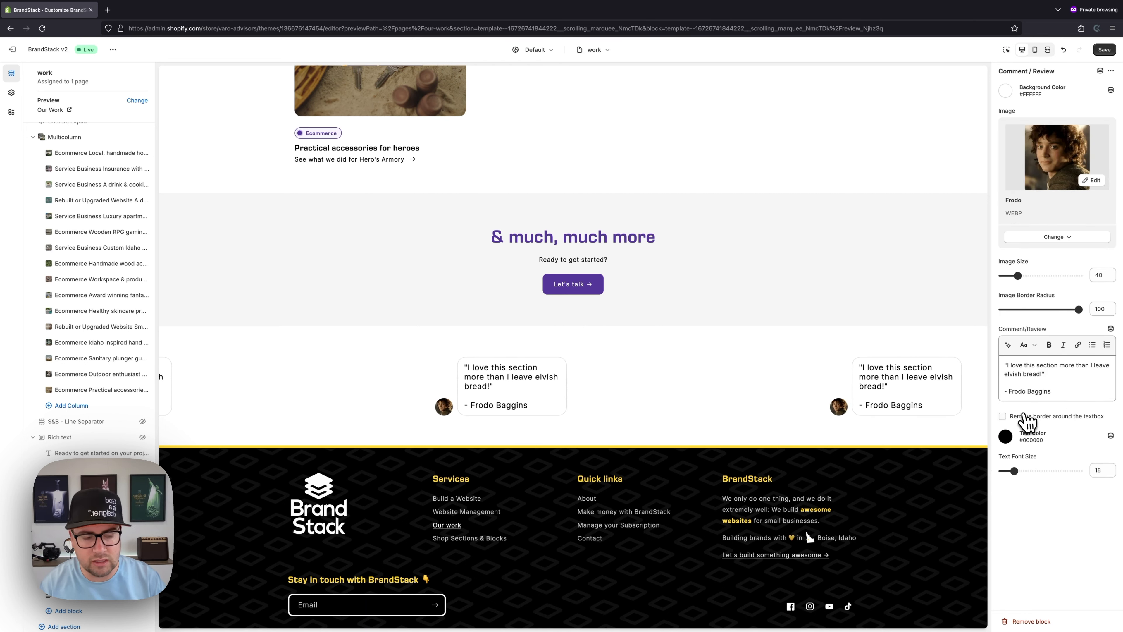
{"action": "left_click", "coordinate": [1029, 422]}
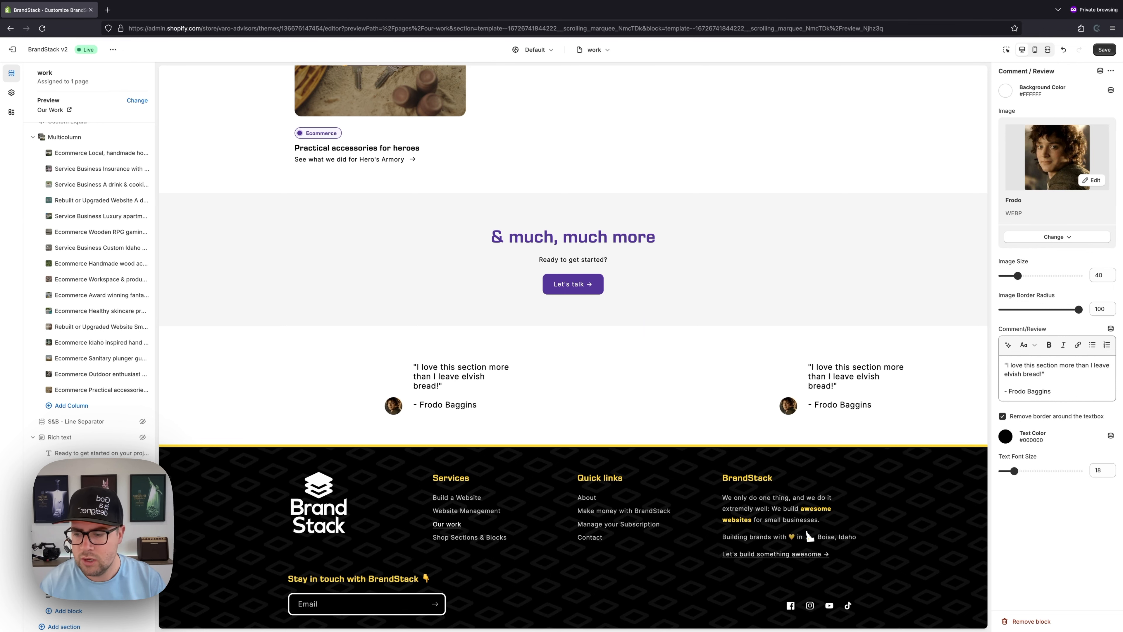
Step: Set the Scrolling Marquee section's background color to #F5F5F5
{"action": "left_click", "coordinate": [73, 579]}
{"action": "left_click", "coordinate": [1008, 107]}
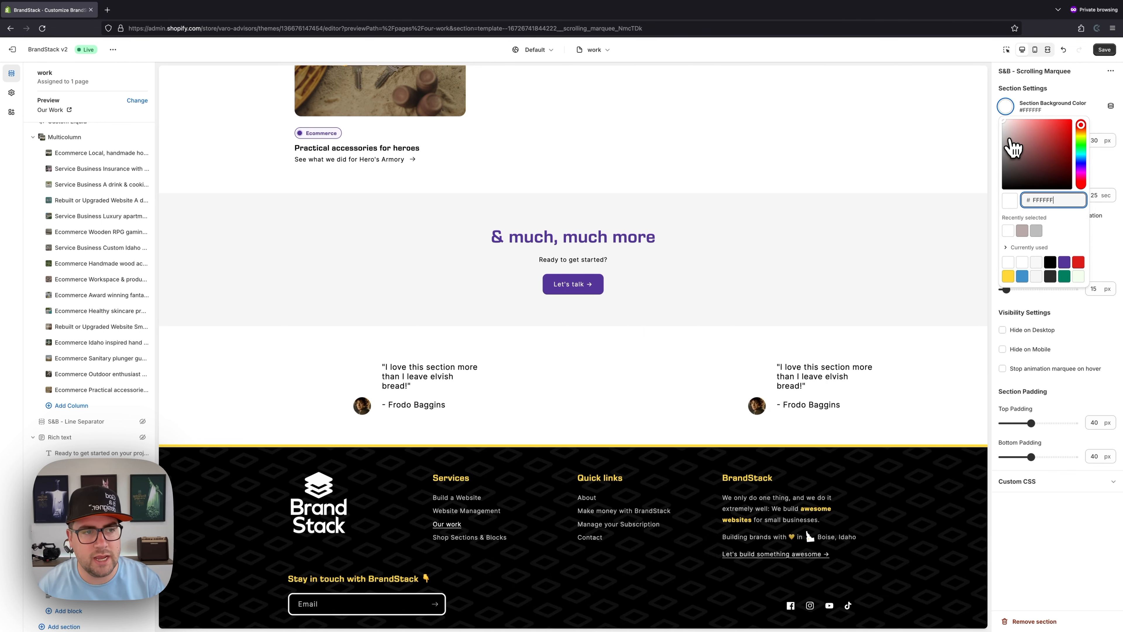
{"action": "double_click", "coordinate": [1046, 200]}
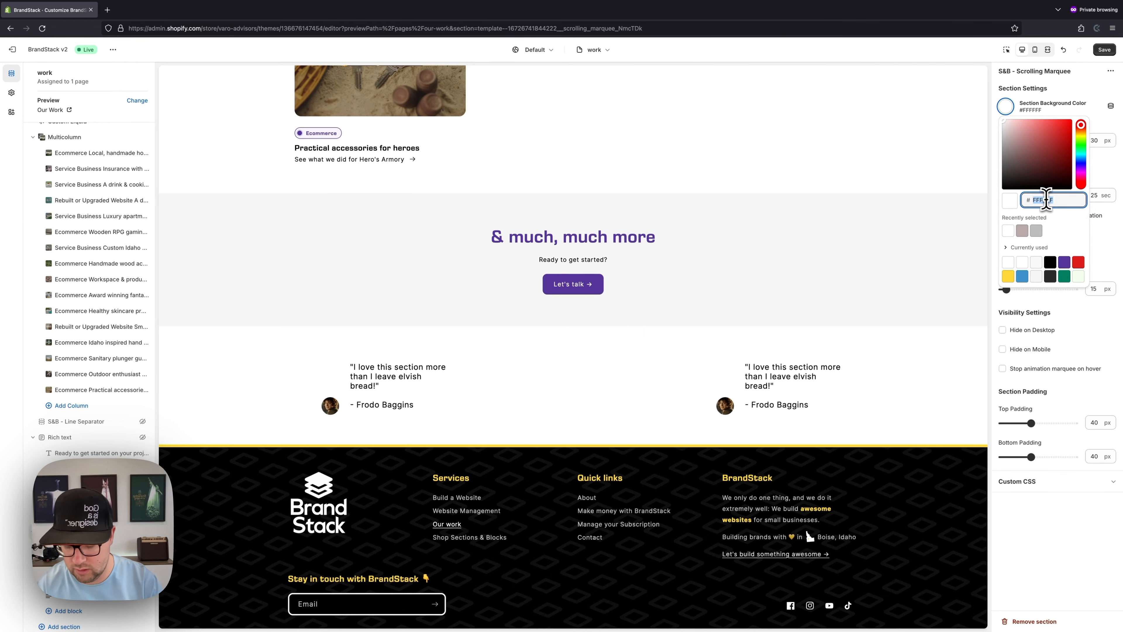
{"action": "type", "text": "F5F5F5"}
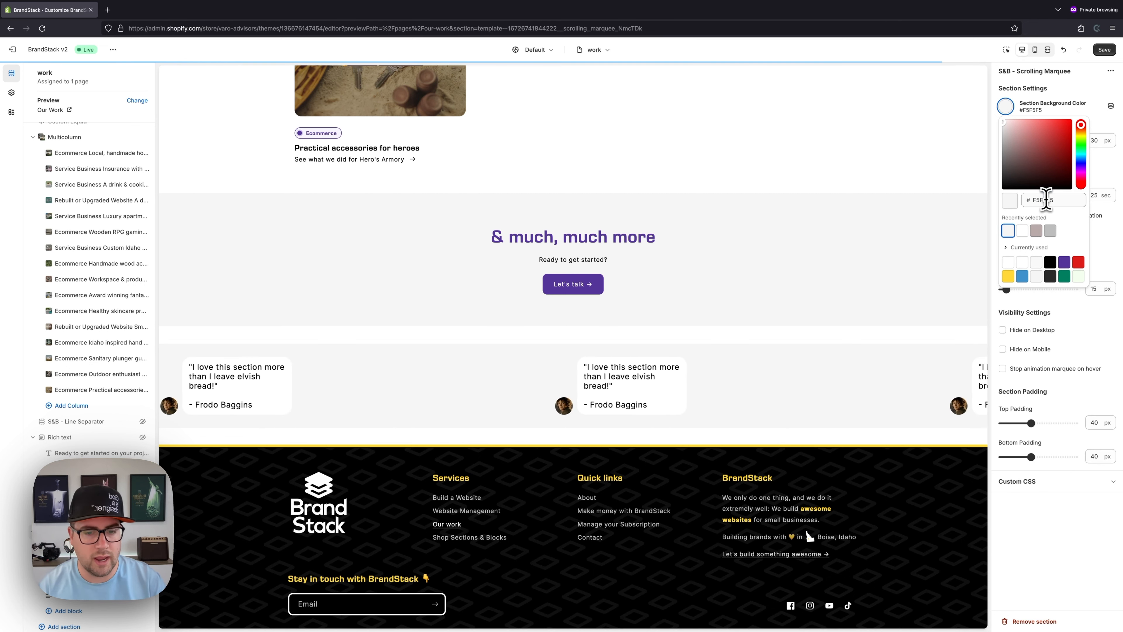
{"action": "left_click", "coordinate": [844, 344]}
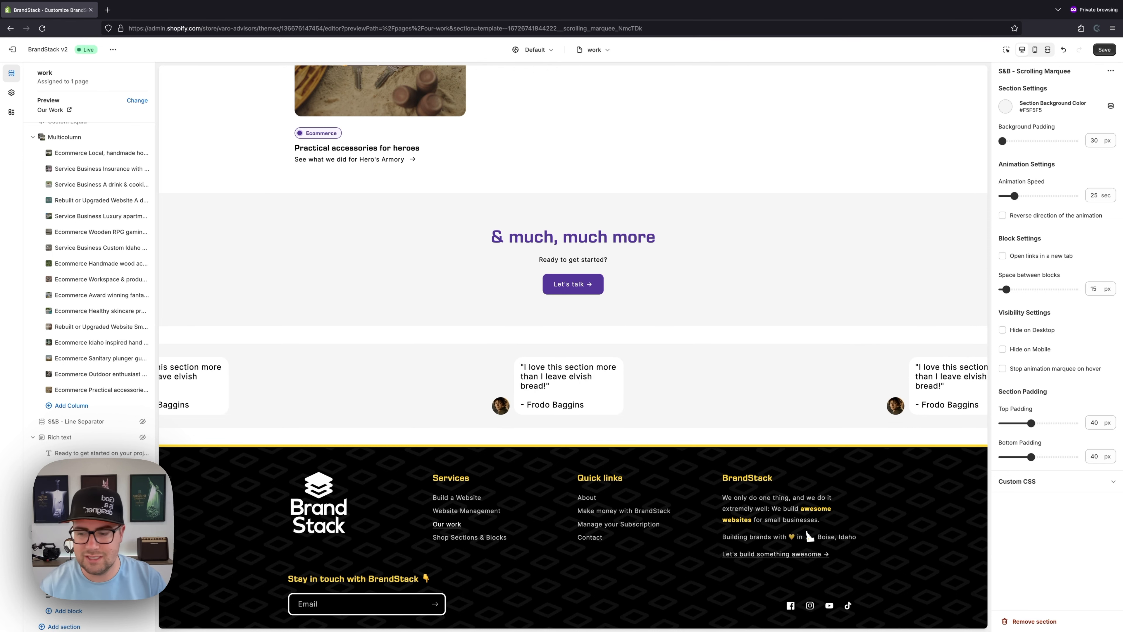
Step: Set the Comment / Review block's text color to #2A2A2A and its text font size to 15
{"action": "left_click", "coordinate": [79, 595]}
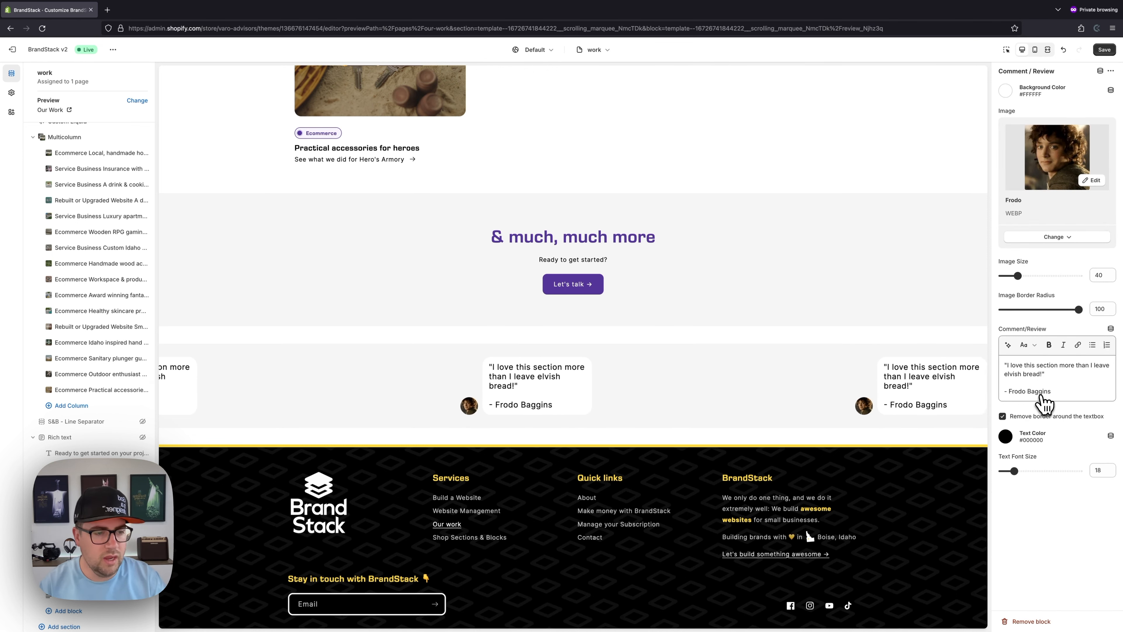
{"action": "left_click", "coordinate": [1006, 437]}
{"action": "left_click", "coordinate": [1008, 416]}
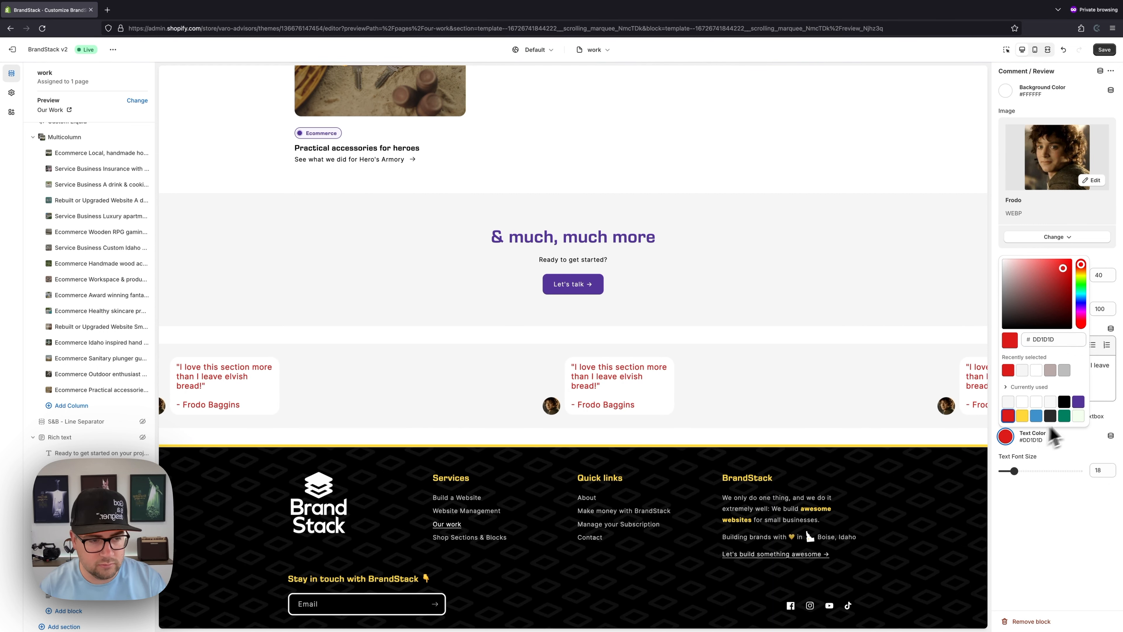
{"action": "left_click", "coordinate": [1079, 402]}
{"action": "left_click", "coordinate": [1050, 416]}
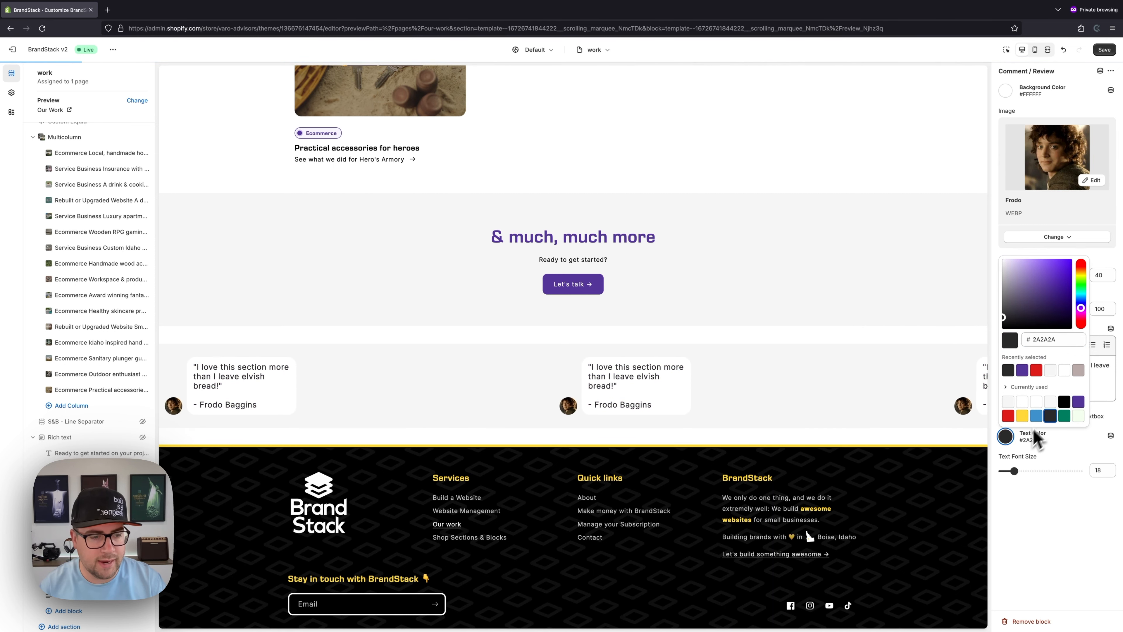
{"action": "left_click_drag", "start_coordinate": [1017, 472], "coordinate": [1040, 472]}
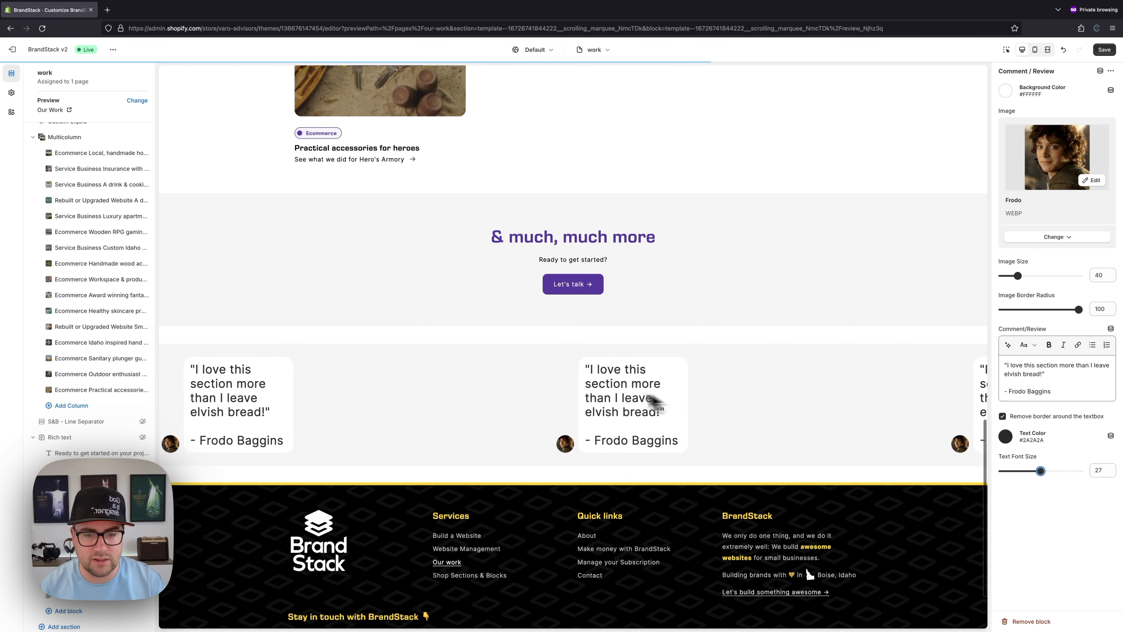
{"action": "left_click_drag", "start_coordinate": [1016, 472], "coordinate": [1006, 473]}
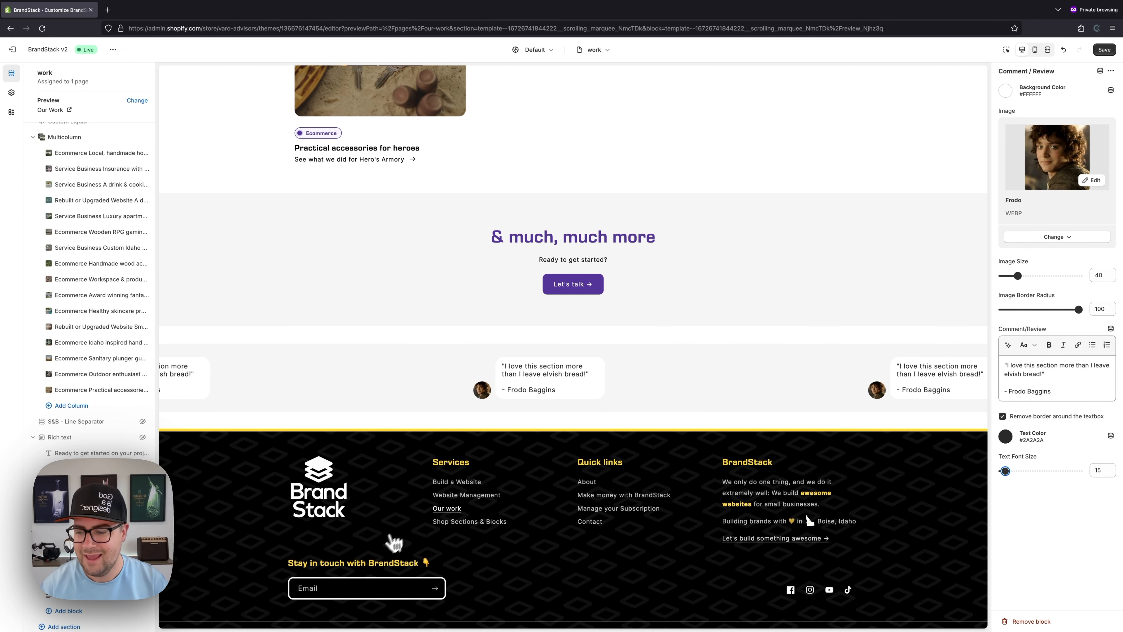
Step: Assign the wizard image "26" from the store library to the marquee's Image block and set its image size to 300
{"action": "left_click", "coordinate": [97, 548]}
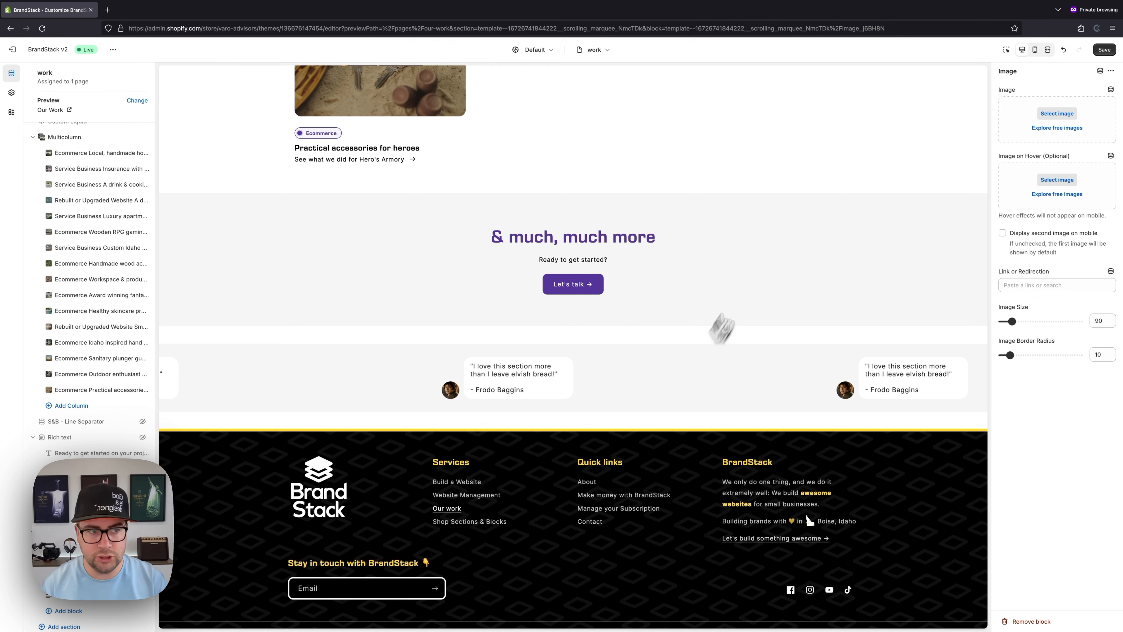
{"action": "left_click", "coordinate": [1079, 115]}
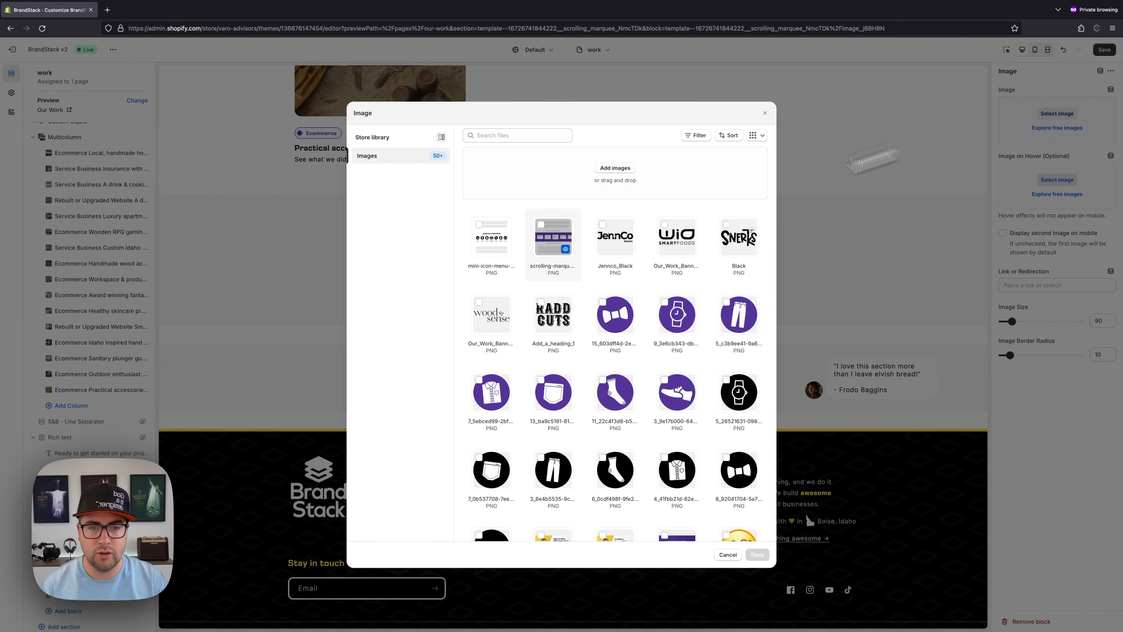
{"action": "scroll", "coordinate": [612, 319], "scroll_direction": "down", "scroll_amount": 4}
{"action": "scroll", "coordinate": [611, 318], "scroll_direction": "down", "scroll_amount": 5}
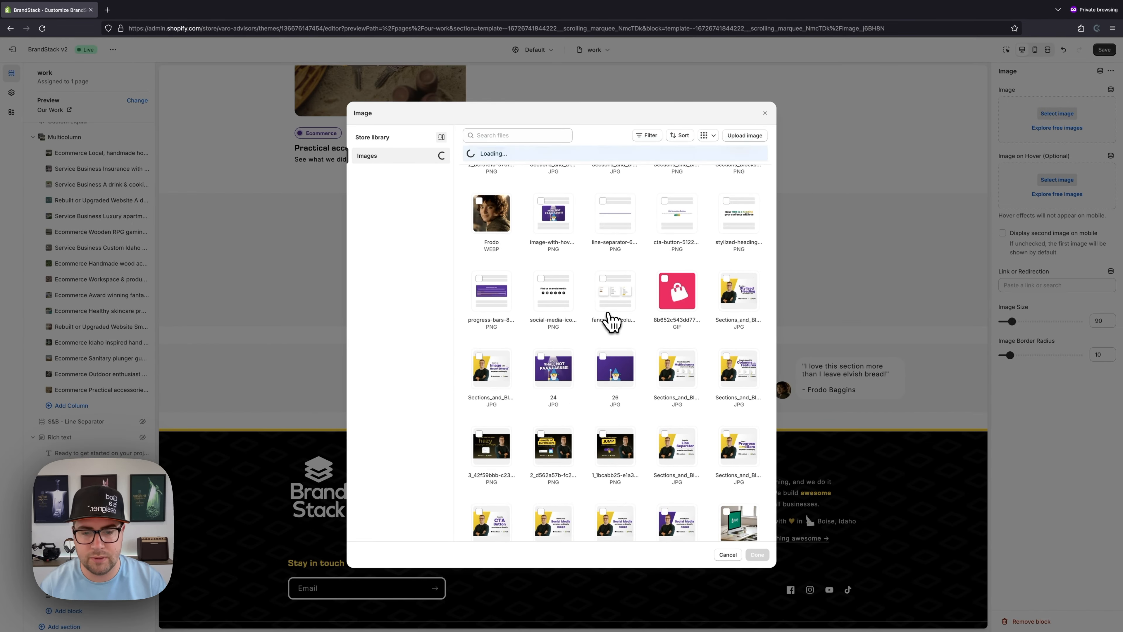
{"action": "left_click", "coordinate": [606, 371]}
{"action": "left_click", "coordinate": [757, 554]}
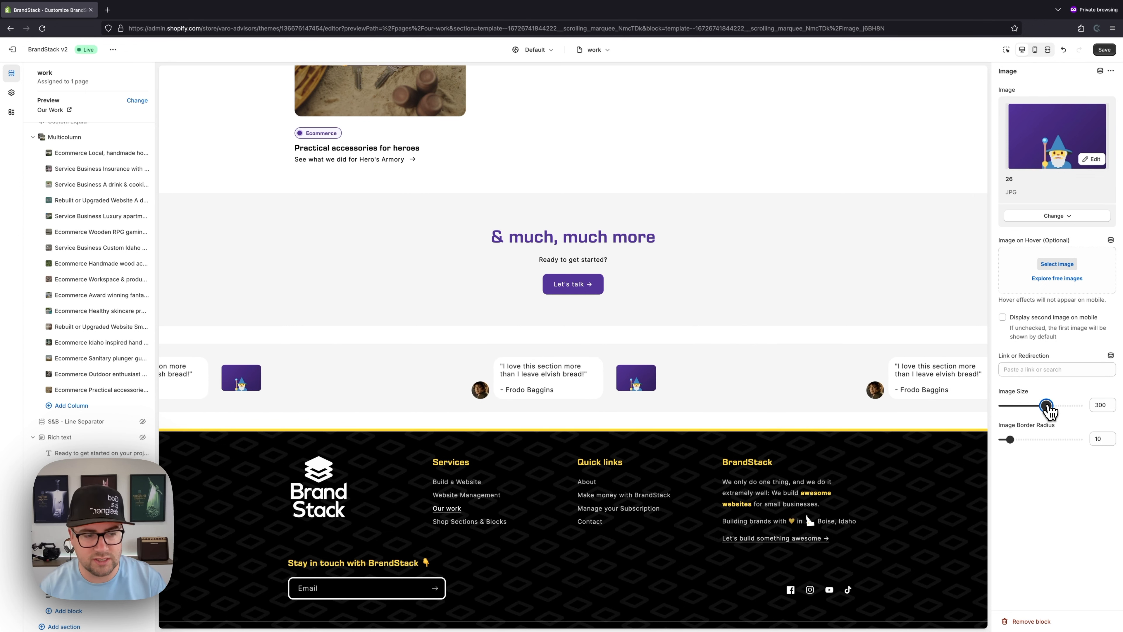
{"action": "left_click_drag", "start_coordinate": [1040, 409], "coordinate": [1002, 409]}
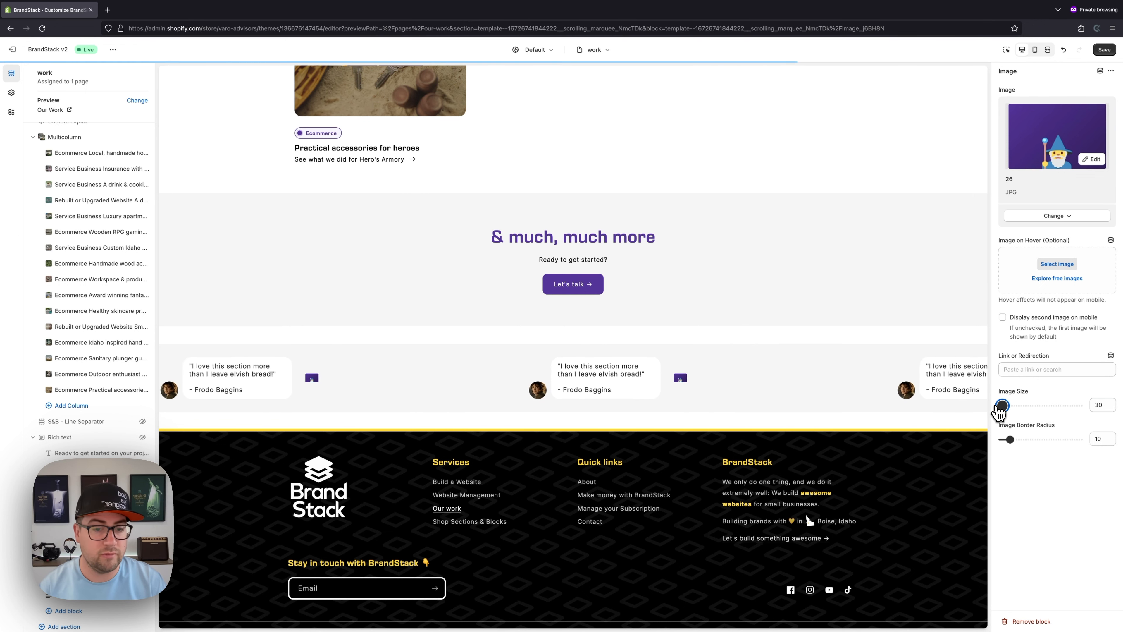
{"action": "left_click_drag", "start_coordinate": [1002, 409], "coordinate": [1053, 414]}
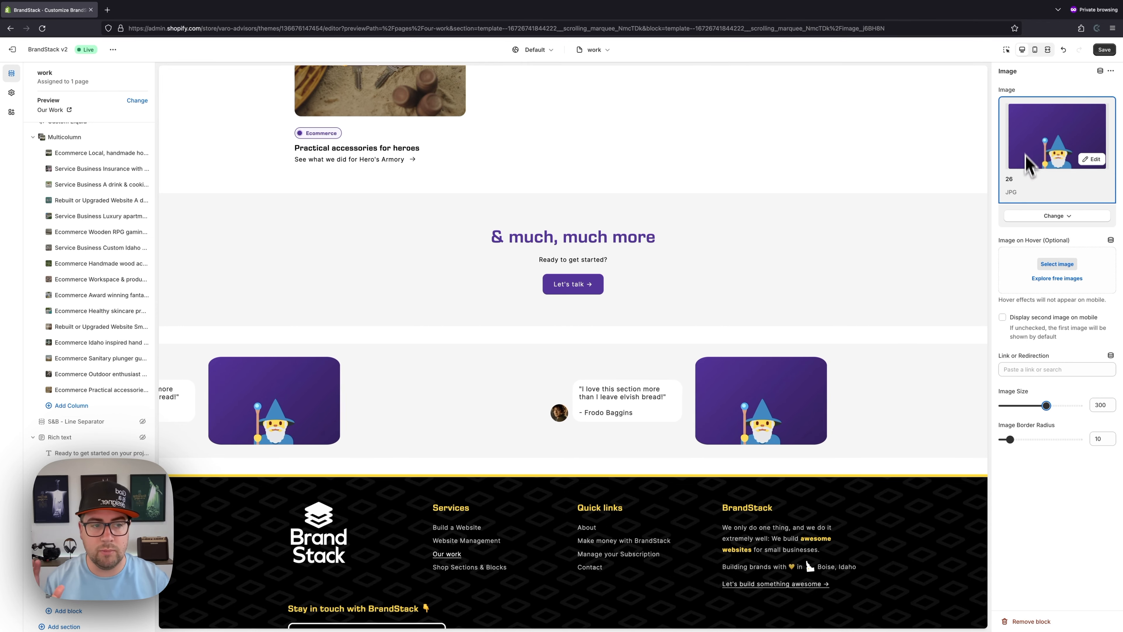
Step: Add the "24" image with the "You shall not pass" wizard as the Image block's hover image
{"action": "left_click", "coordinate": [1055, 265]}
{"action": "scroll", "coordinate": [637, 329], "scroll_direction": "down", "scroll_amount": 3}
{"action": "scroll", "coordinate": [637, 330], "scroll_direction": "down", "scroll_amount": 4}
{"action": "left_click", "coordinate": [548, 426]}
{"action": "left_click", "coordinate": [757, 555]}
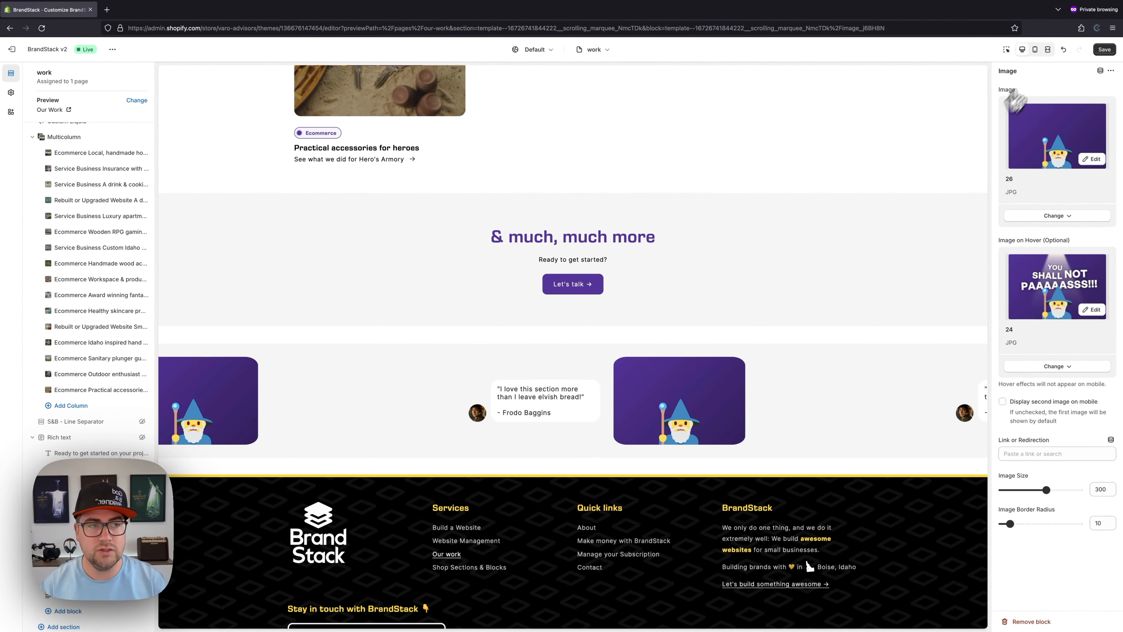
Step: Turn on displaying the Image block's second image on mobile, check the marquee in the mobile preview, and return to the desktop preview
{"action": "left_click", "coordinate": [1035, 50]}
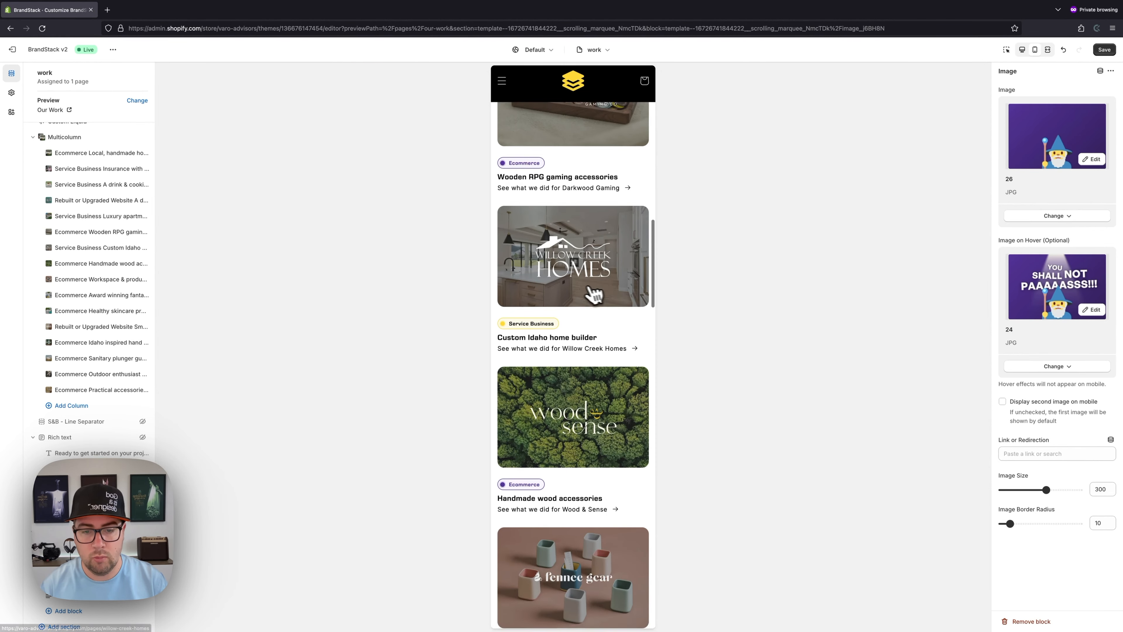
{"action": "scroll", "coordinate": [595, 294], "scroll_direction": "down", "scroll_amount": 15}
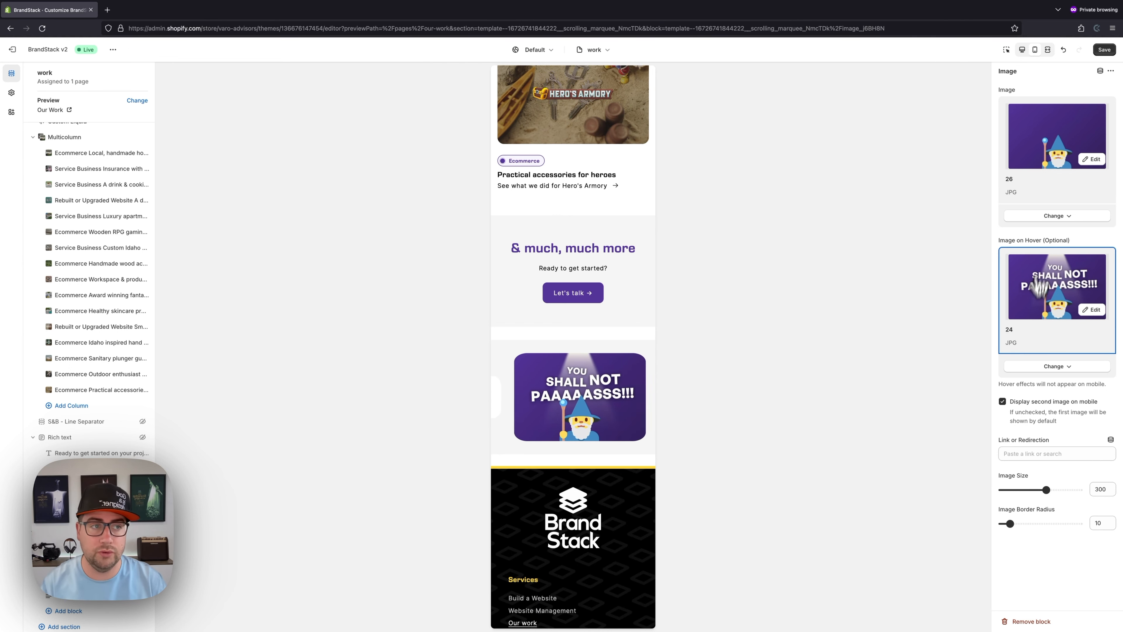
{"action": "left_click", "coordinate": [1022, 49]}
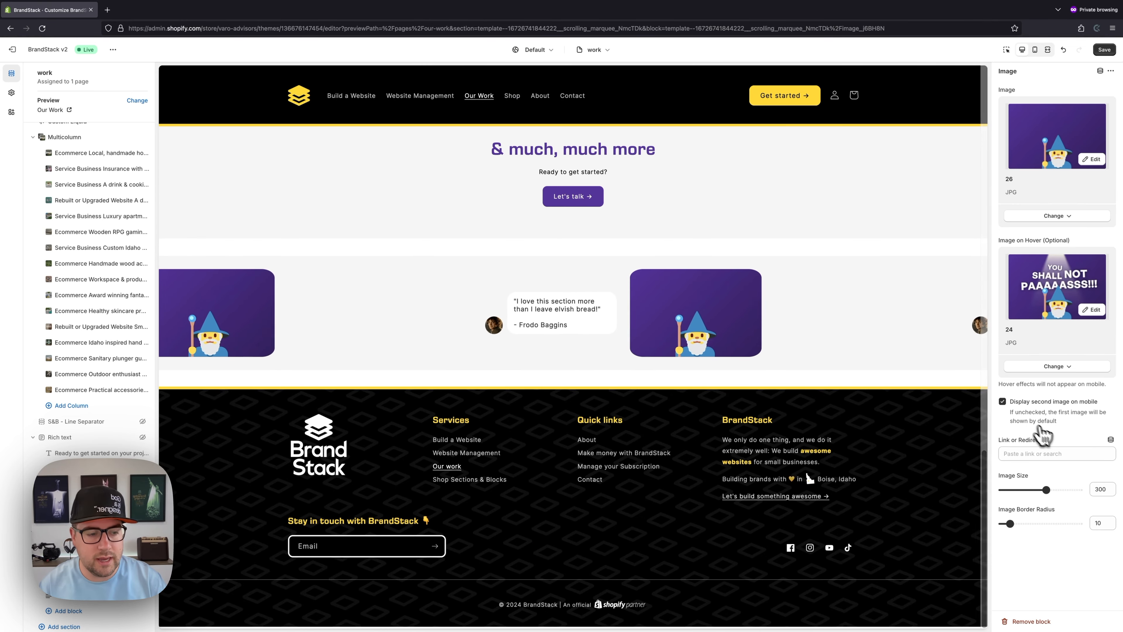
Step: Link the Image block to the About page and set its image border radius to 5
{"action": "left_click", "coordinate": [1042, 453]}
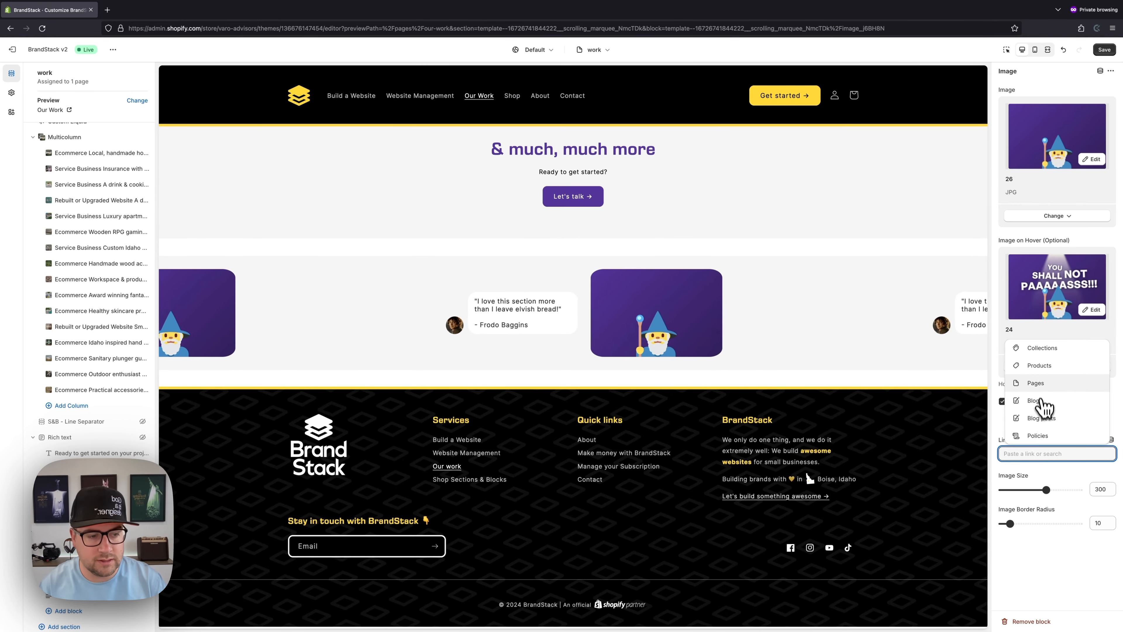
{"action": "left_click", "coordinate": [1038, 383]}
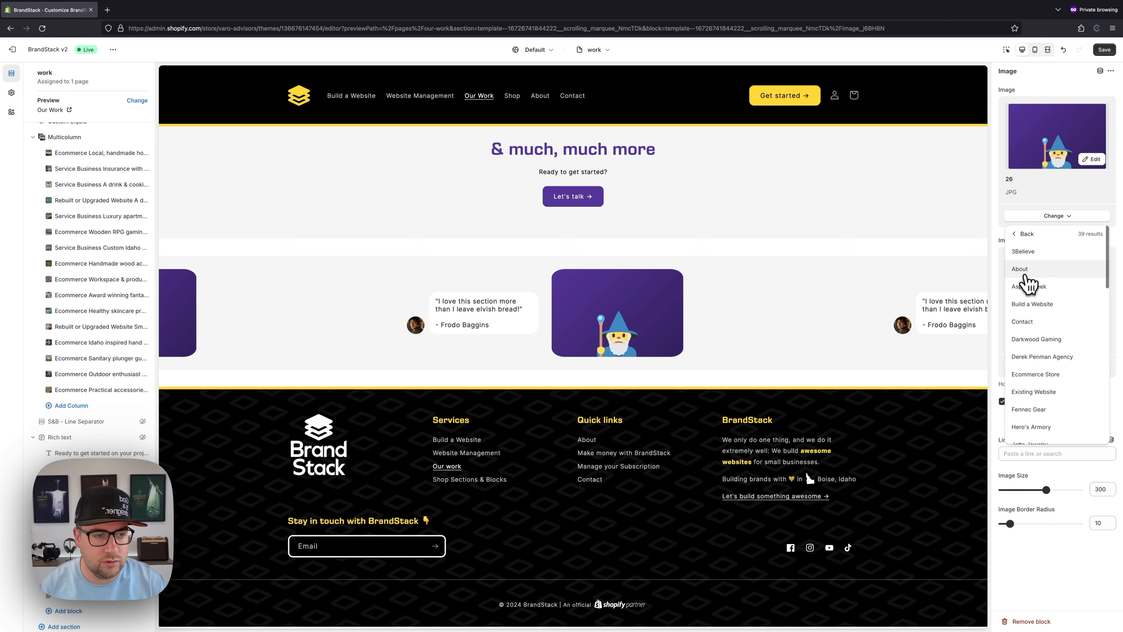
{"action": "left_click", "coordinate": [1025, 275]}
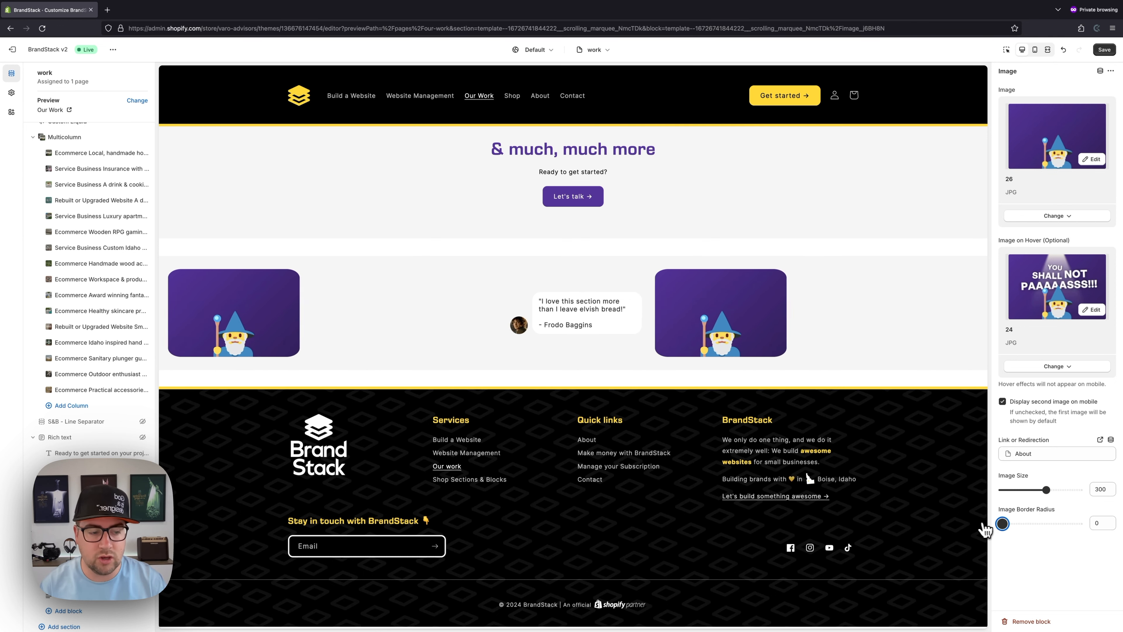
{"action": "mouse_move", "coordinate": [1005, 525]}
{"action": "left_mouse_down"}
{"action": "mouse_move", "coordinate": [1079, 524]}
{"action": "mouse_move", "coordinate": [1007, 529]}
{"action": "left_mouse_up"}
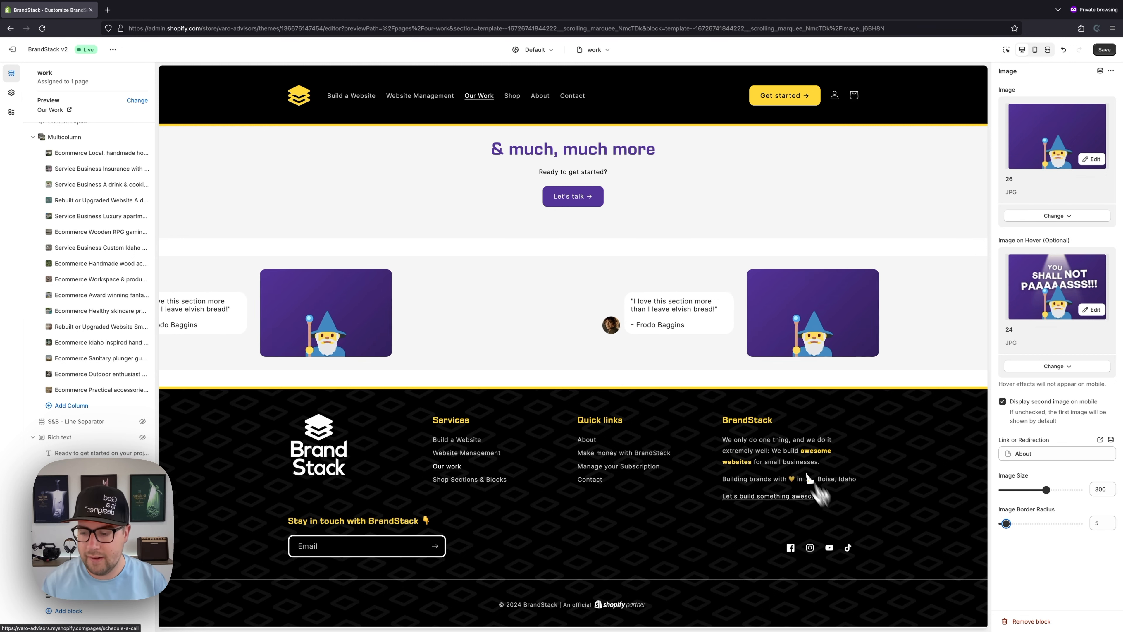
Step: Give the marquee's Text block the heading "Let's start with a heading" in color #553499 with font size 30
{"action": "left_click", "coordinate": [77, 597]}
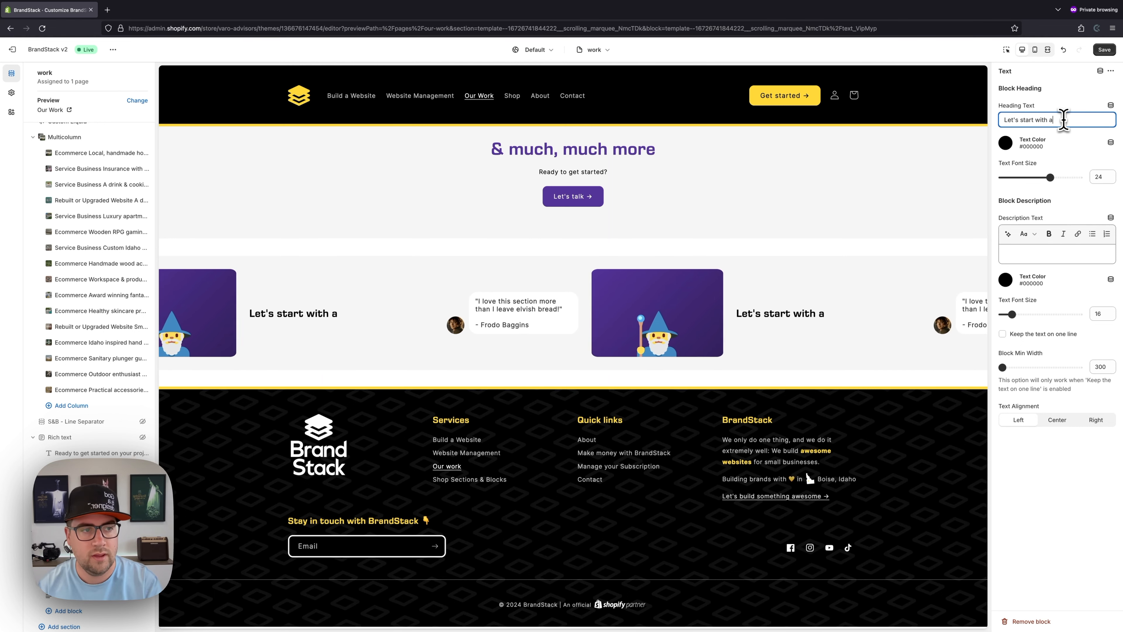
{"action": "left_click", "coordinate": [1007, 143]}
{"action": "left_click", "coordinate": [1025, 268]}
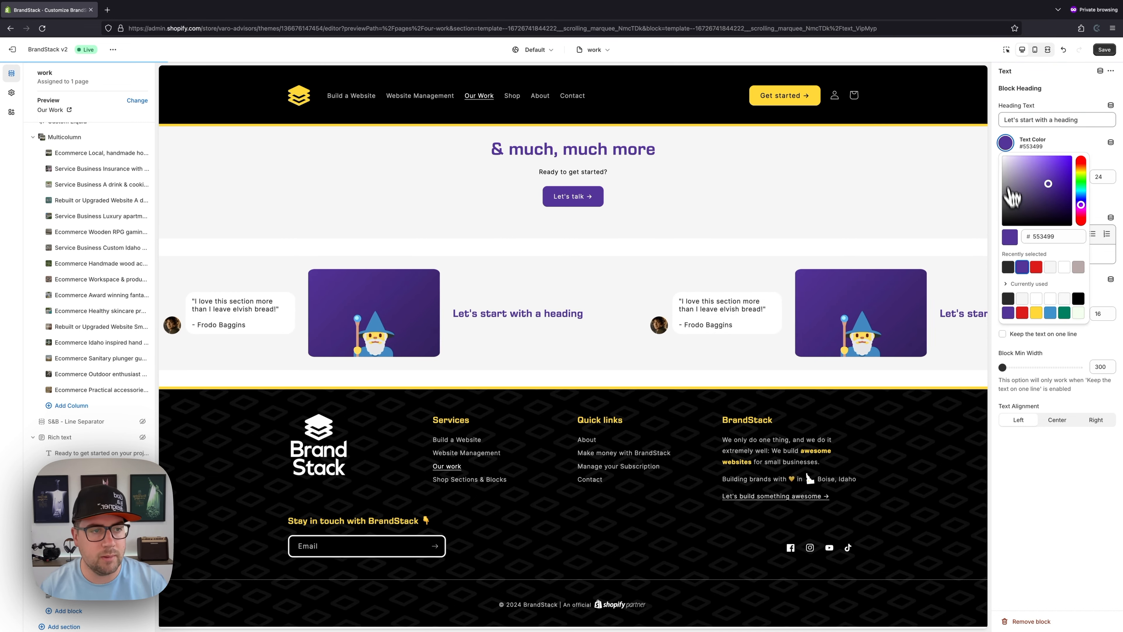
{"action": "left_click", "coordinate": [1008, 146]}
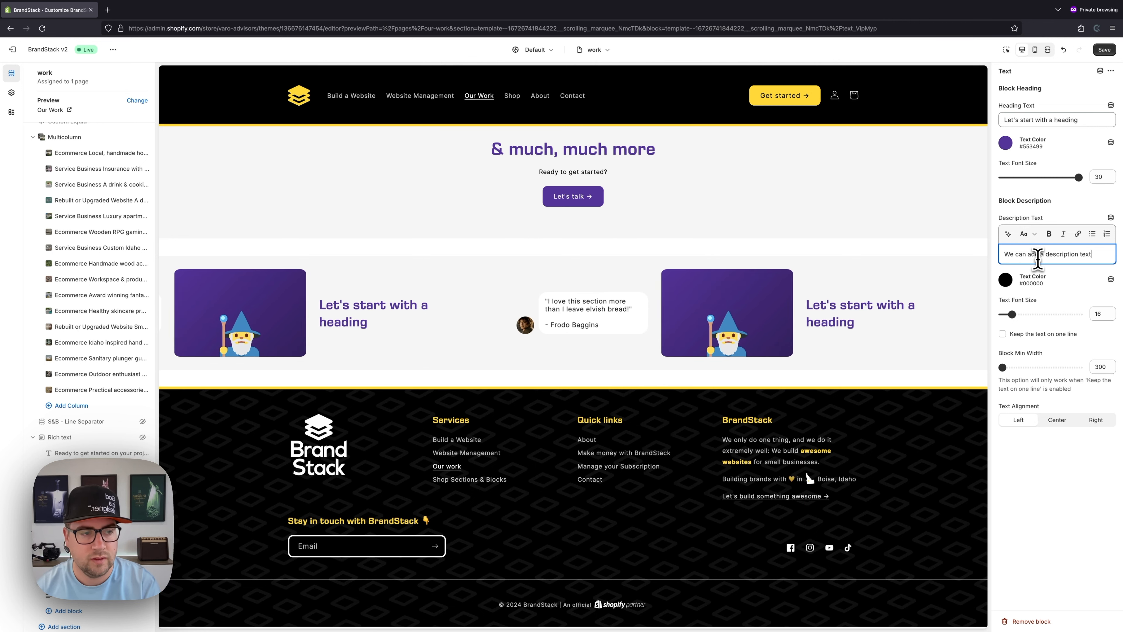
Step: Enter the Text block's description "We can add a description text that shows up beneath the heading text."
{"action": "type", "text": "shows up beneath the heading text"}
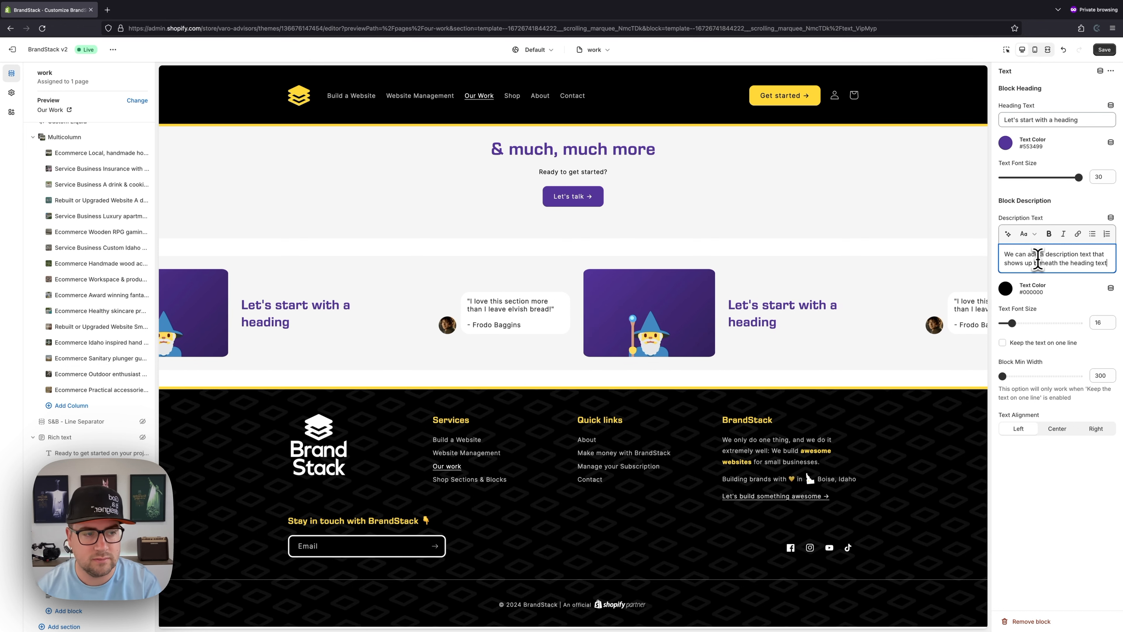
{"action": "type", "text": "./"}
{"action": "key", "text": "BackSpace"}
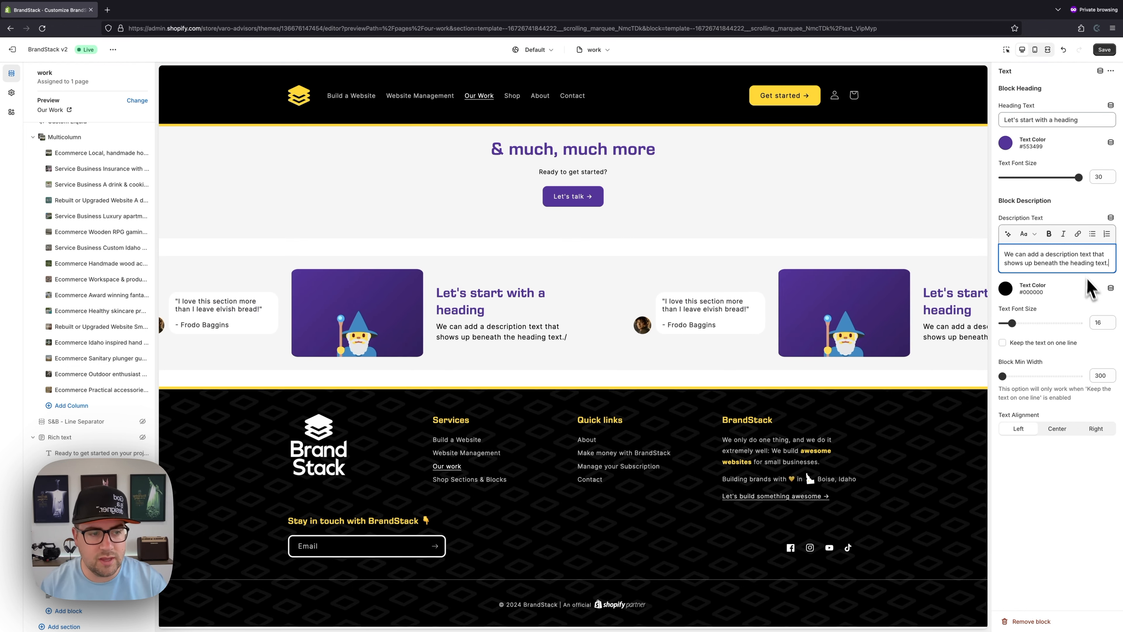
Step: Set the Text block's description color to #DD1D1D and its font size to 15
{"action": "left_click", "coordinate": [1011, 290]}
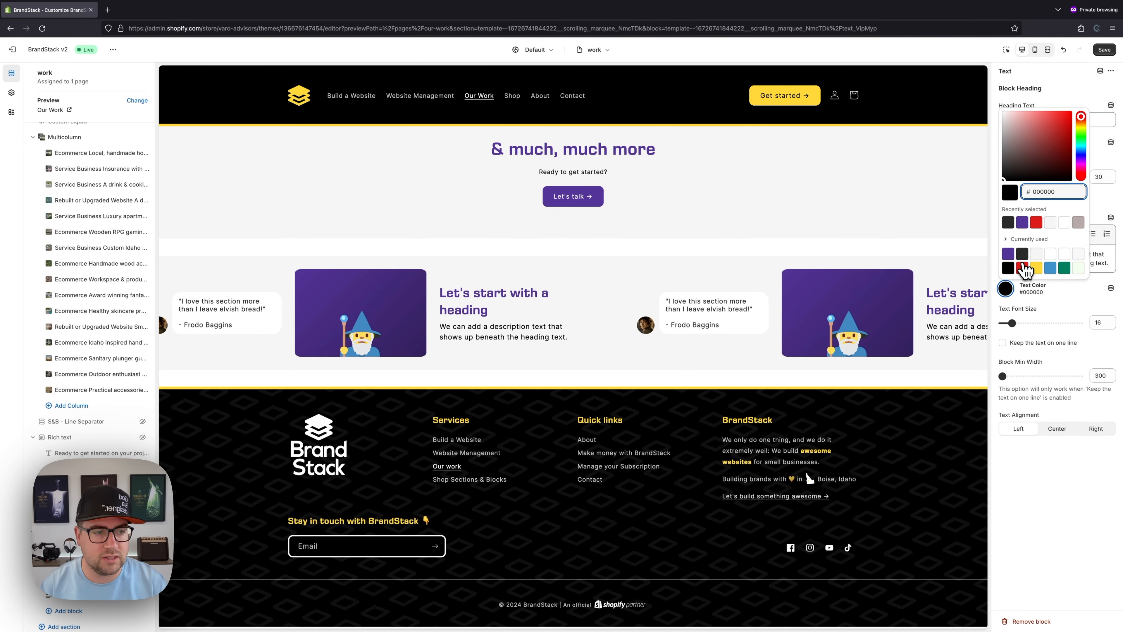
{"action": "left_click", "coordinate": [1013, 290]}
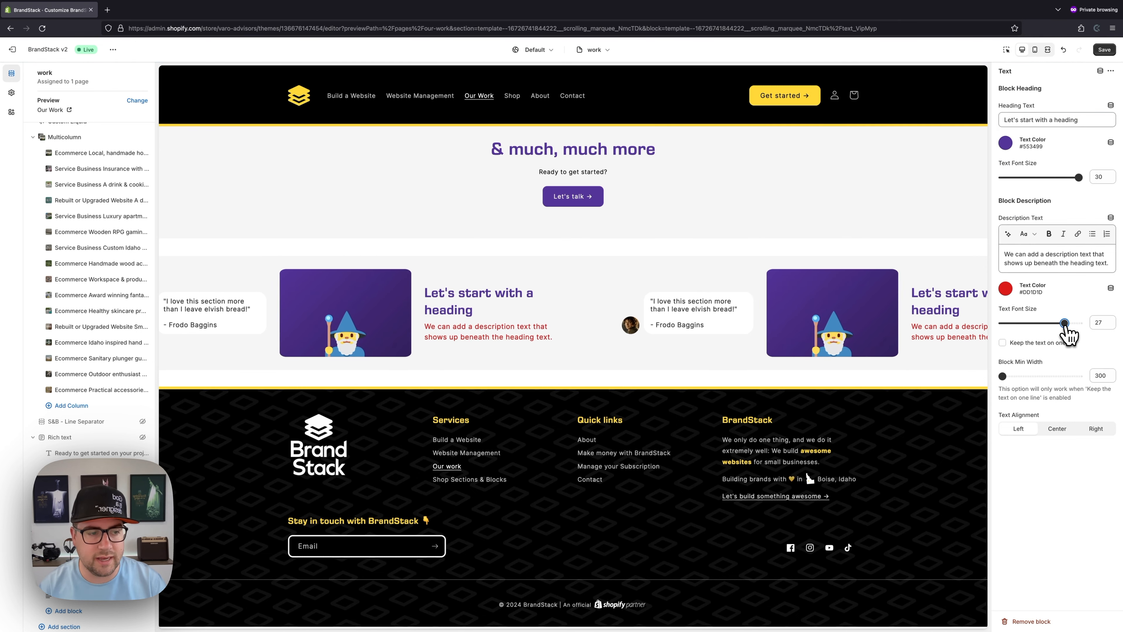
{"action": "left_click_drag", "start_coordinate": [1065, 326], "coordinate": [998, 325]}
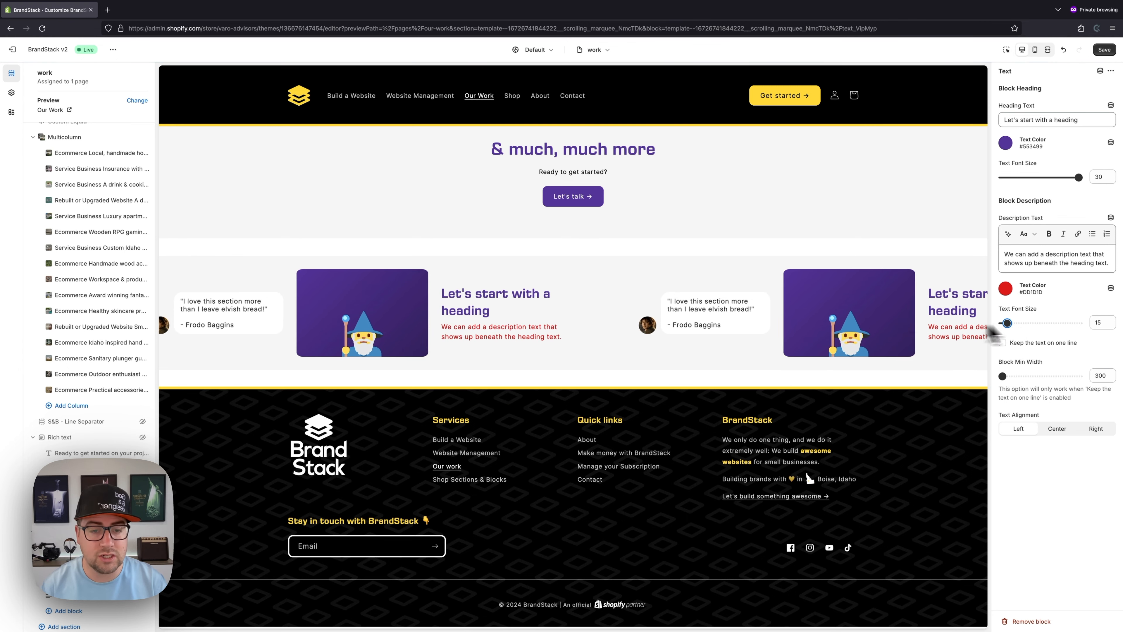
Step: Keep the Text block's text on one line and raise its minimum width above 500 to fit the whole description
{"action": "mouse_move", "coordinate": [748, 338]}
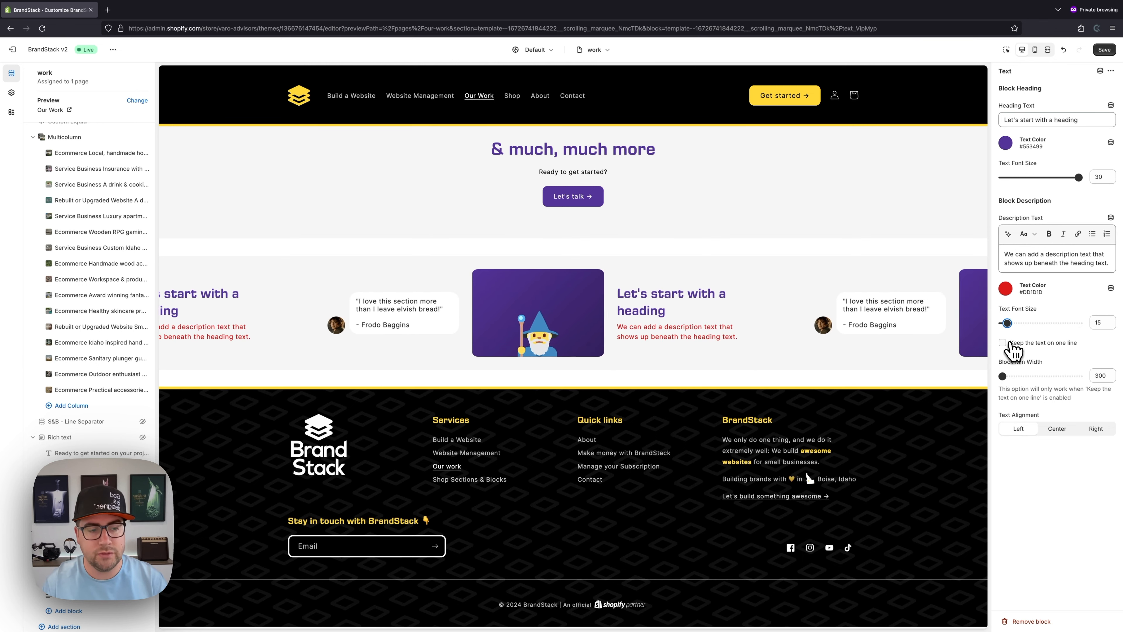
{"action": "left_click", "coordinate": [1035, 344]}
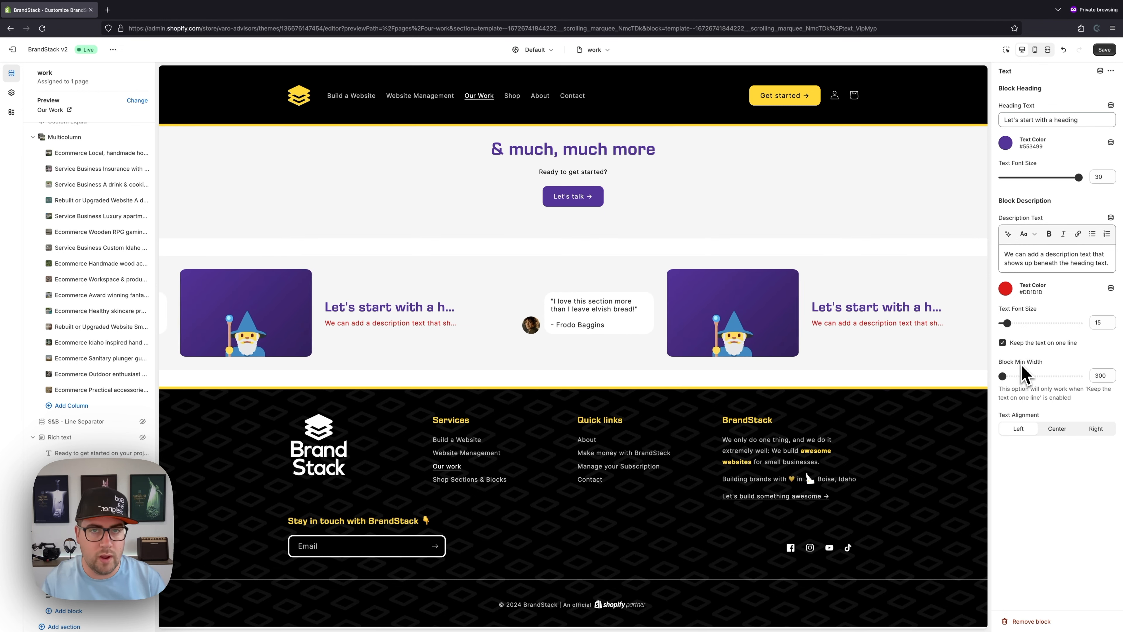
{"action": "left_click_drag", "start_coordinate": [1008, 389], "coordinate": [1053, 391]}
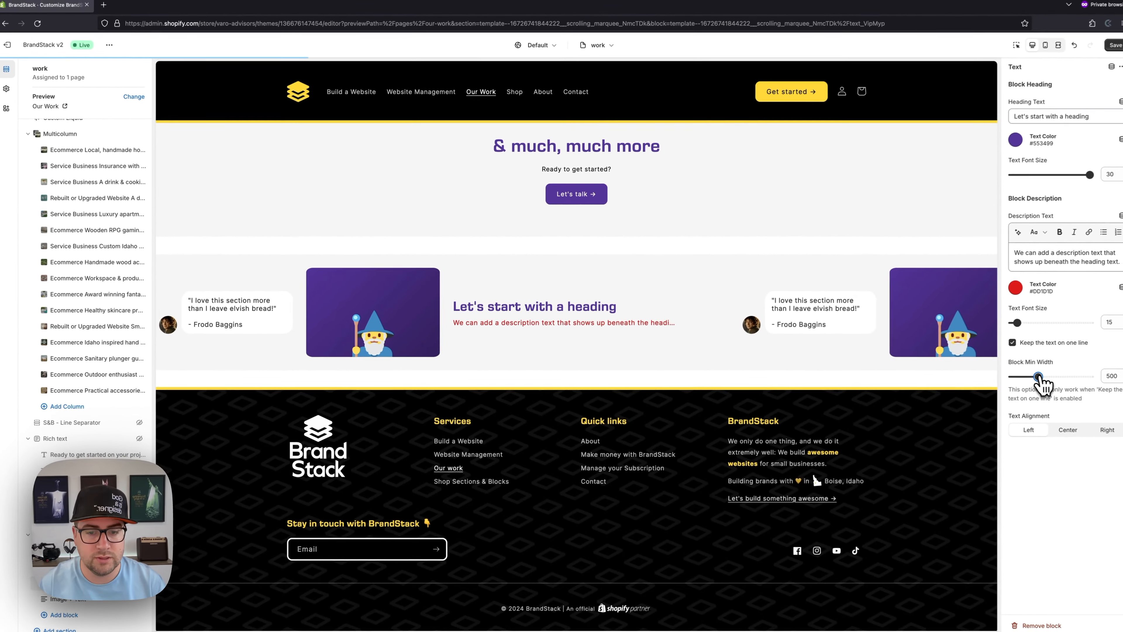
{"action": "left_click_drag", "start_coordinate": [1044, 385], "coordinate": [1045, 384]}
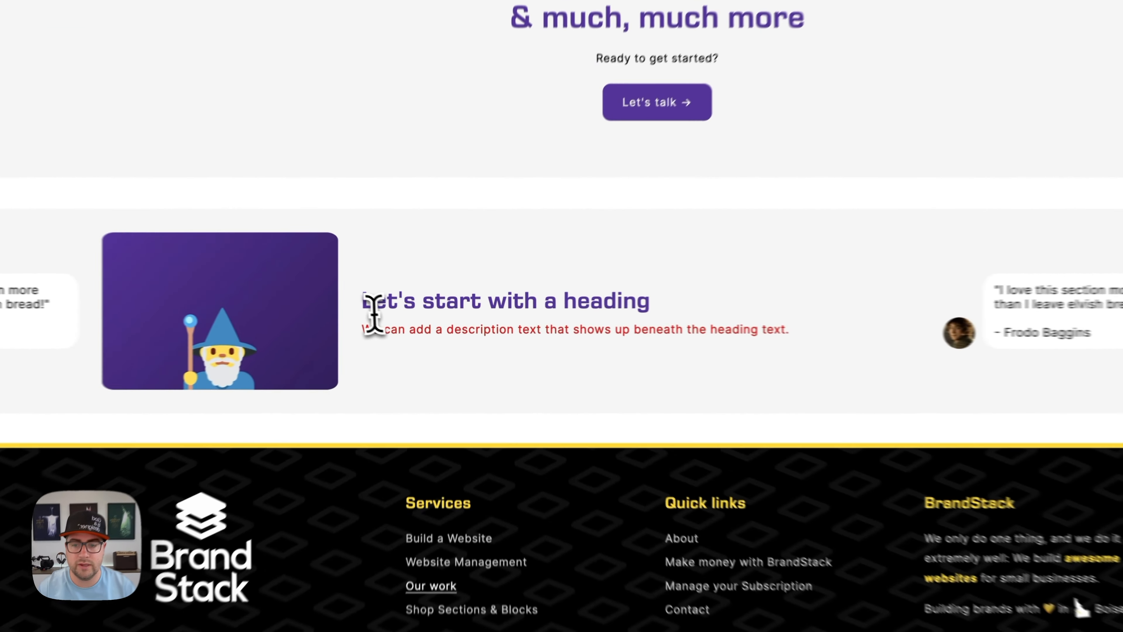
Step: Extend the Text block's description with "If you add more, keep playing." and set the block's minimum width to 860
{"action": "left_click_drag", "start_coordinate": [410, 312], "coordinate": [615, 322]}
{"action": "left_click", "coordinate": [760, 330]}
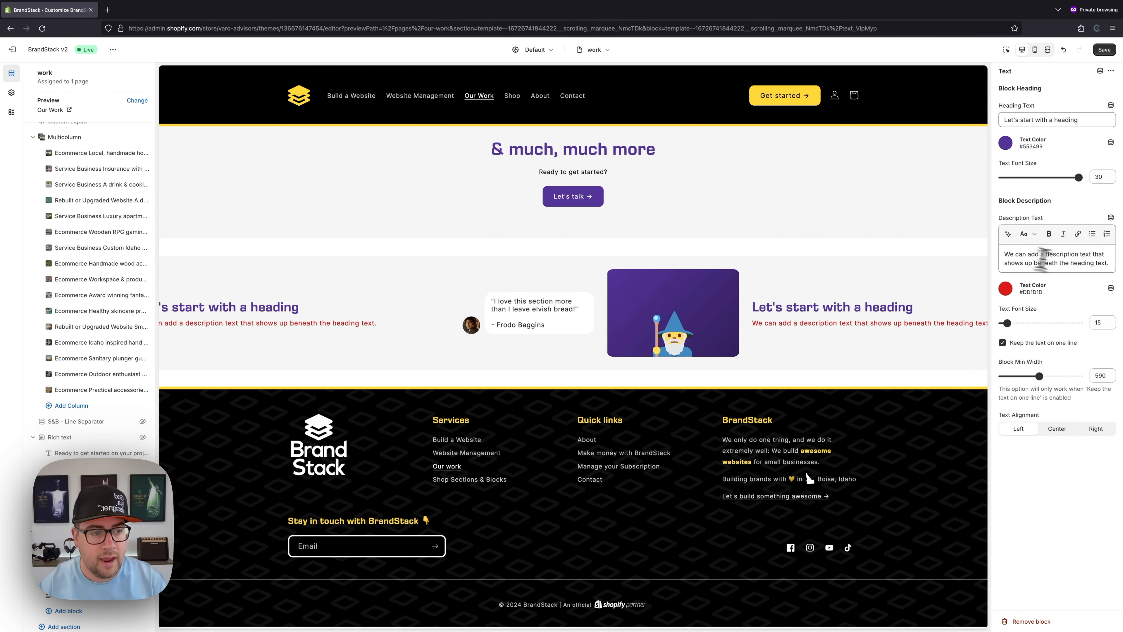
{"action": "left_click", "coordinate": [1109, 265]}
{"action": "key", "text": "Return"}
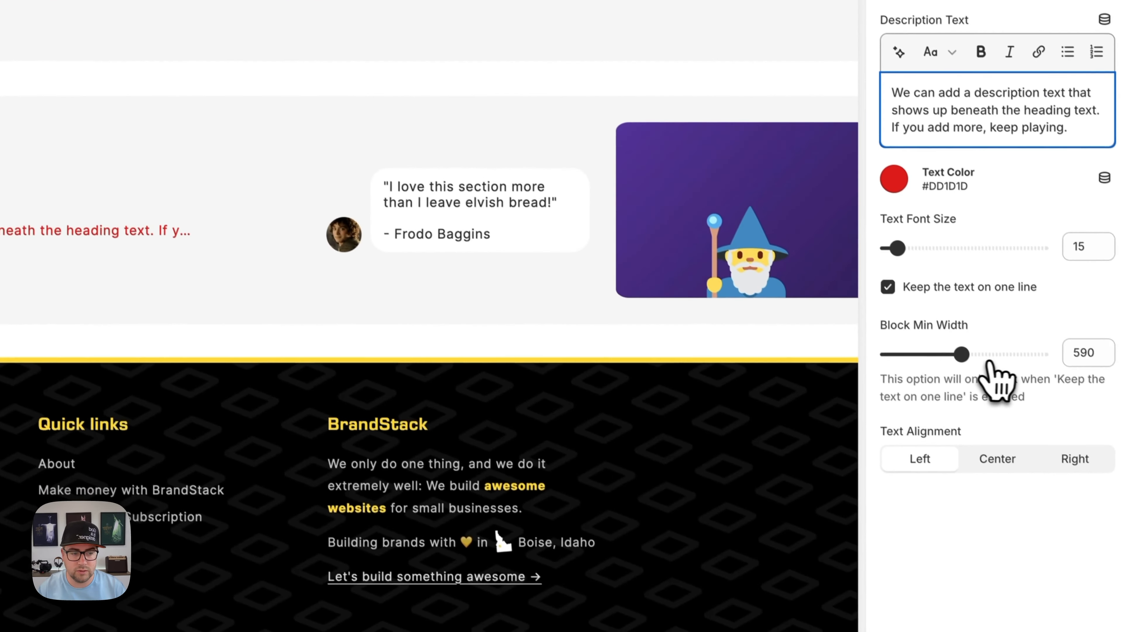
{"action": "left_click_drag", "start_coordinate": [1006, 417], "coordinate": [1070, 383]}
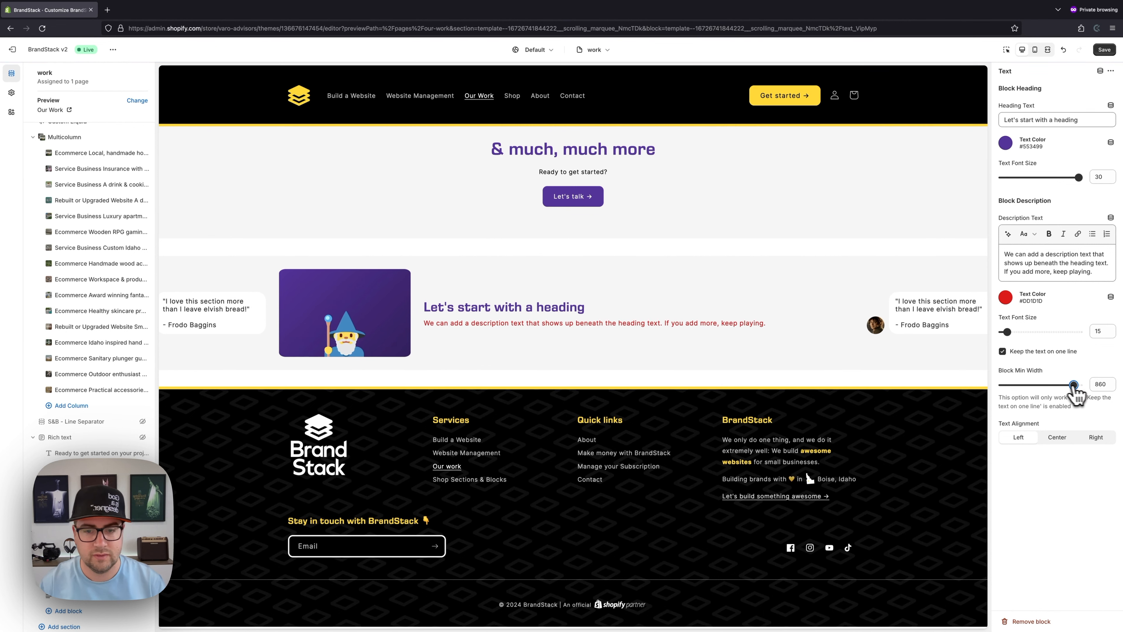
Step: Let the Text block's text wrap instead of staying on one line, and align it to the center
{"action": "left_click", "coordinate": [1022, 352]}
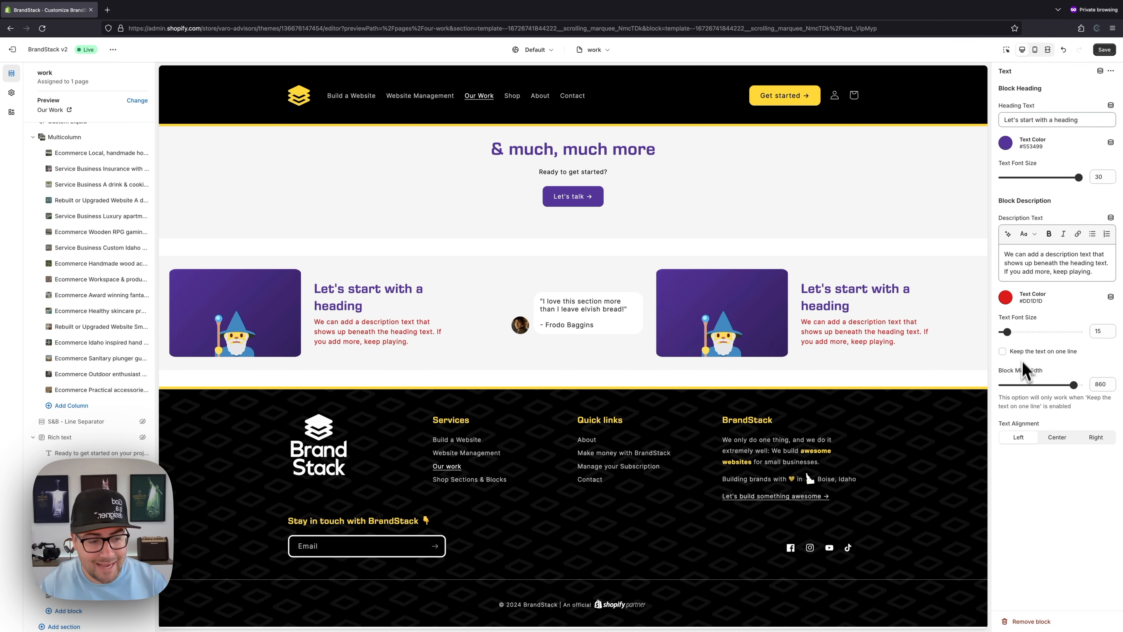
{"action": "left_click", "coordinate": [1060, 437]}
{"action": "left_click", "coordinate": [1096, 441]}
{"action": "left_click", "coordinate": [1065, 442]}
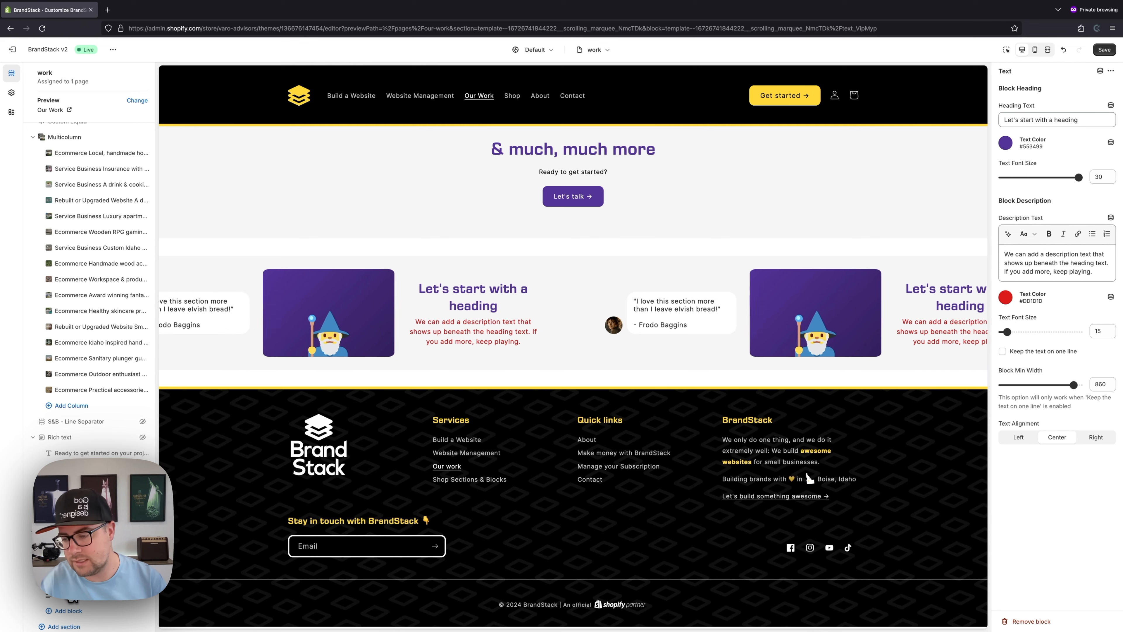
Step: Add an Image + Text block to the scrolling marquee and use image 26 from the store library as its image
{"action": "left_click", "coordinate": [75, 602]}
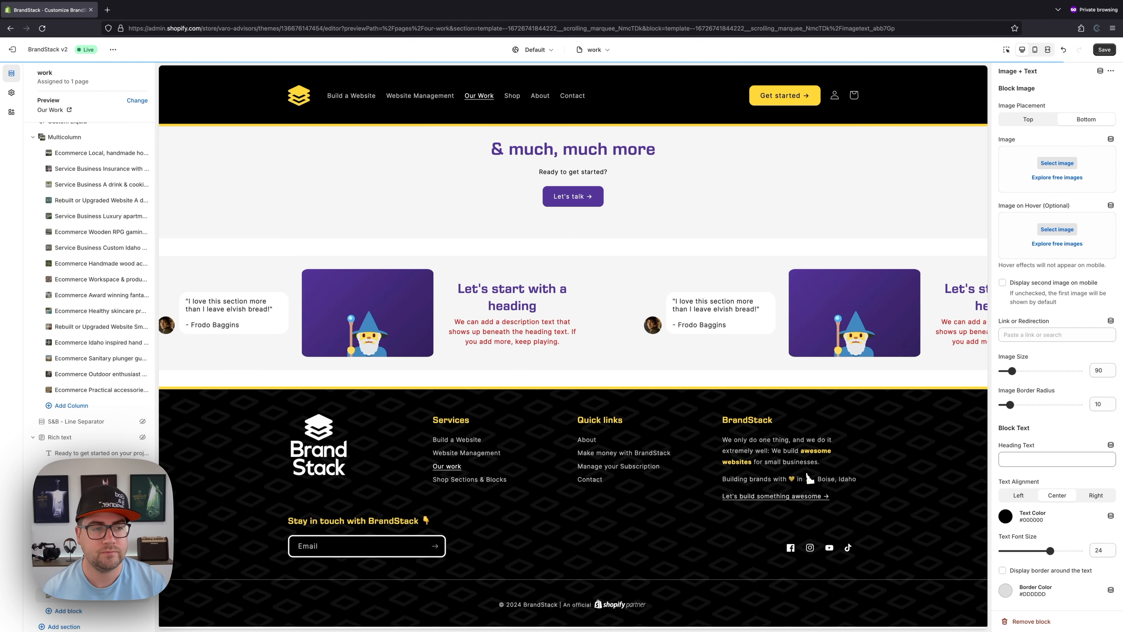
{"action": "left_click", "coordinate": [1056, 163]}
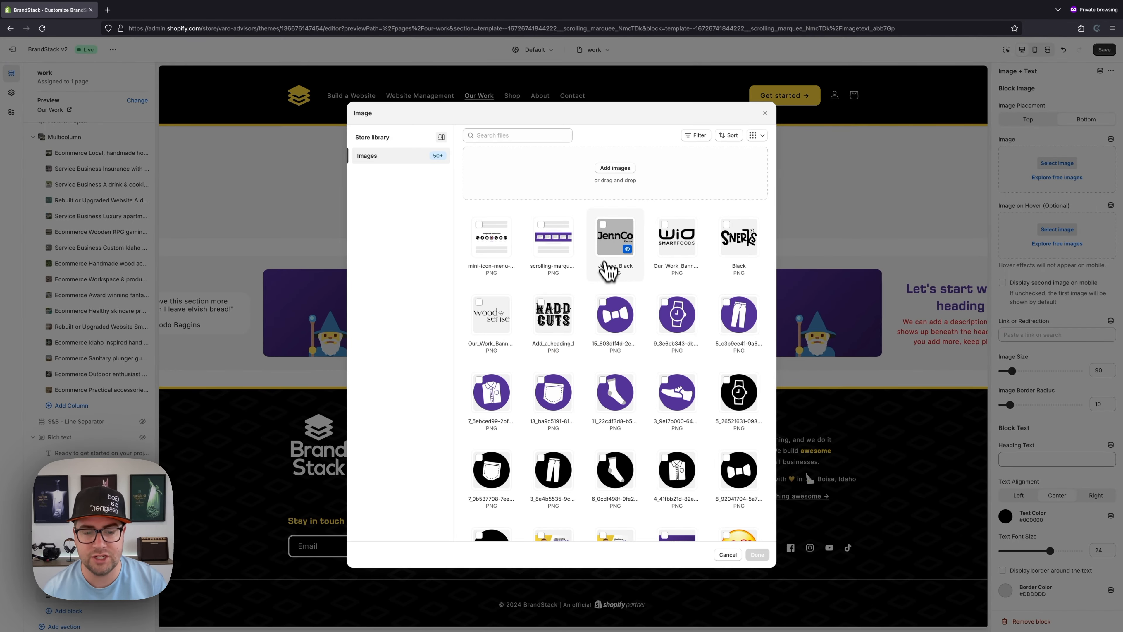
{"action": "scroll", "coordinate": [609, 270], "scroll_direction": "down", "scroll_amount": 5}
{"action": "scroll", "coordinate": [607, 259], "scroll_direction": "down", "scroll_amount": 4}
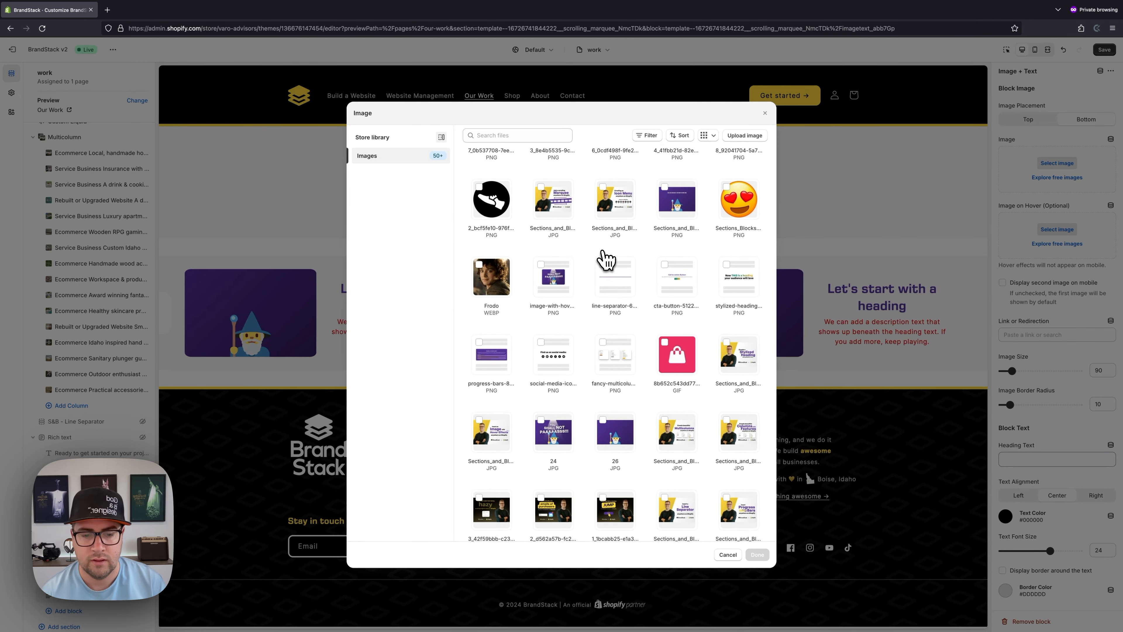
{"action": "scroll", "coordinate": [603, 251], "scroll_direction": "down", "scroll_amount": 2}
{"action": "left_click", "coordinate": [614, 387]}
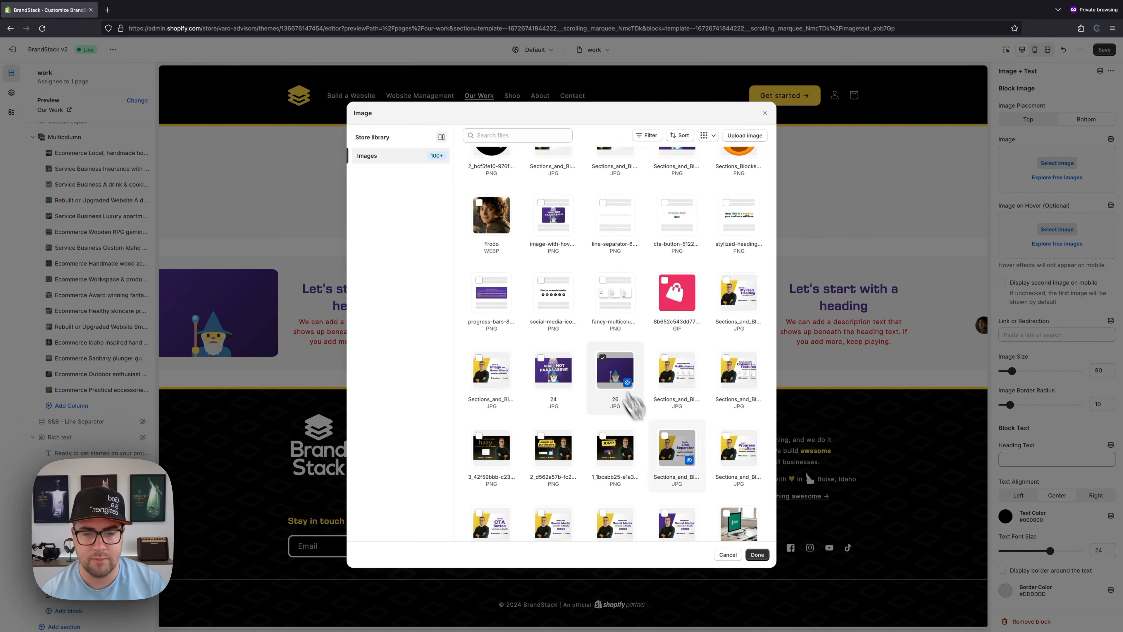
{"action": "left_click", "coordinate": [757, 555]}
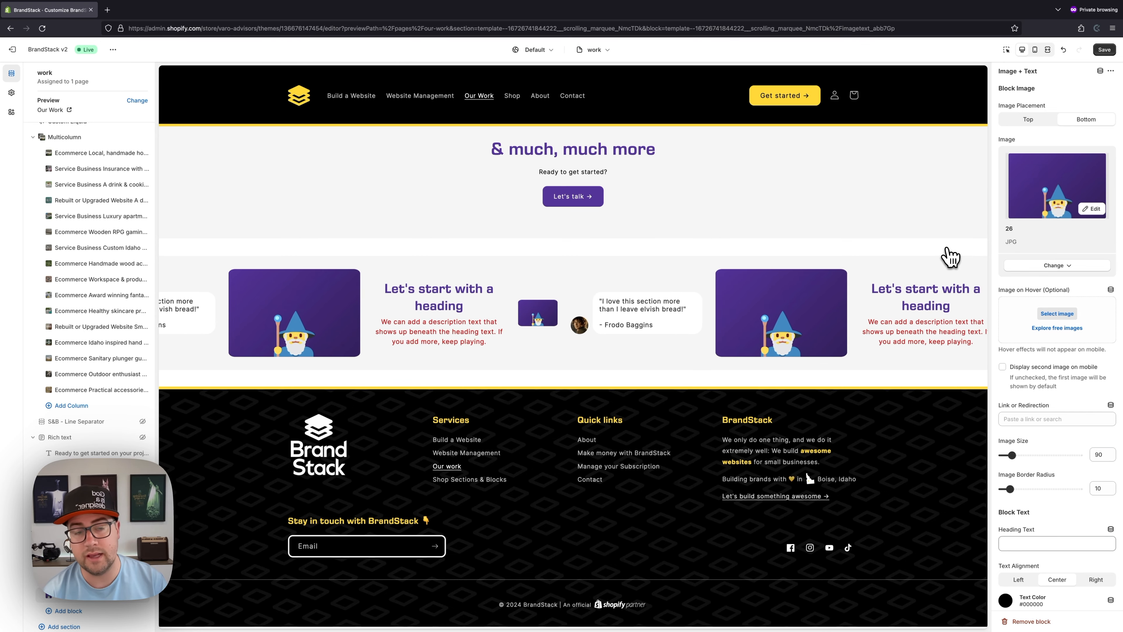
Step: Set image 24 from the store library as the Image + Text block's hover image
{"action": "left_click", "coordinate": [1057, 314]}
{"action": "scroll", "coordinate": [601, 359], "scroll_direction": "down", "scroll_amount": 5}
{"action": "scroll", "coordinate": [562, 411], "scroll_direction": "down", "scroll_amount": 3}
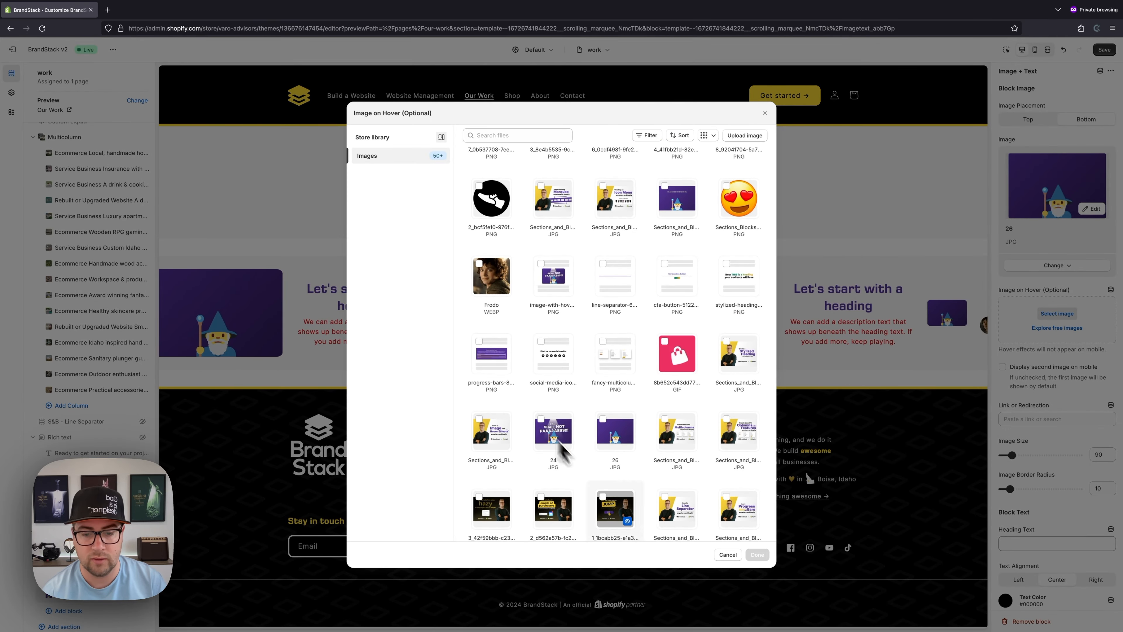
{"action": "left_click", "coordinate": [540, 419]}
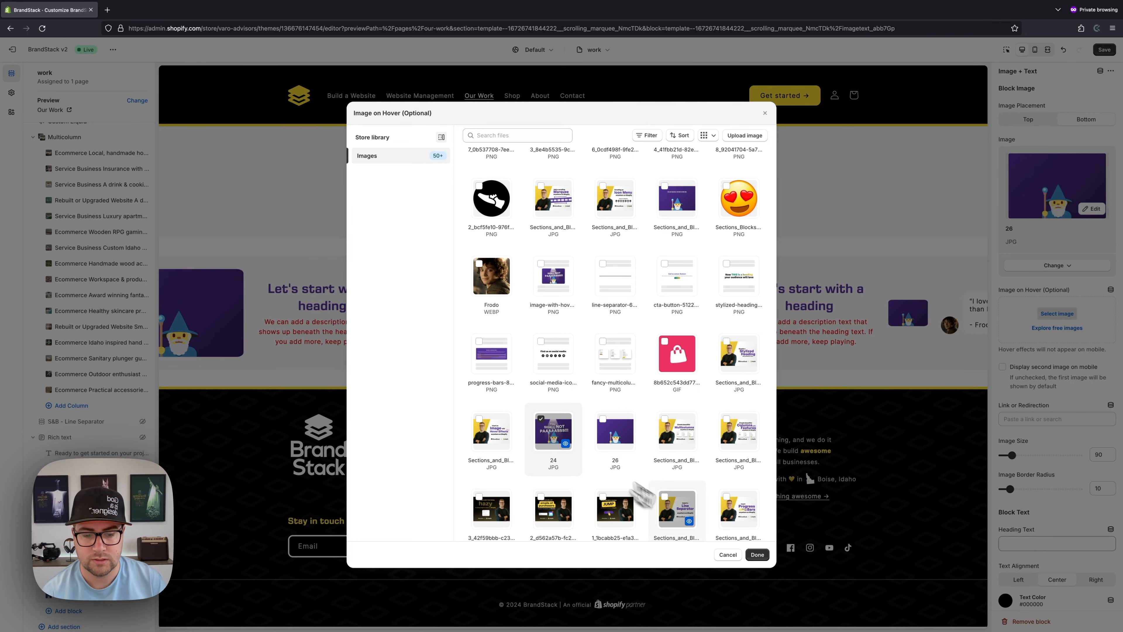
{"action": "left_click", "coordinate": [756, 556]}
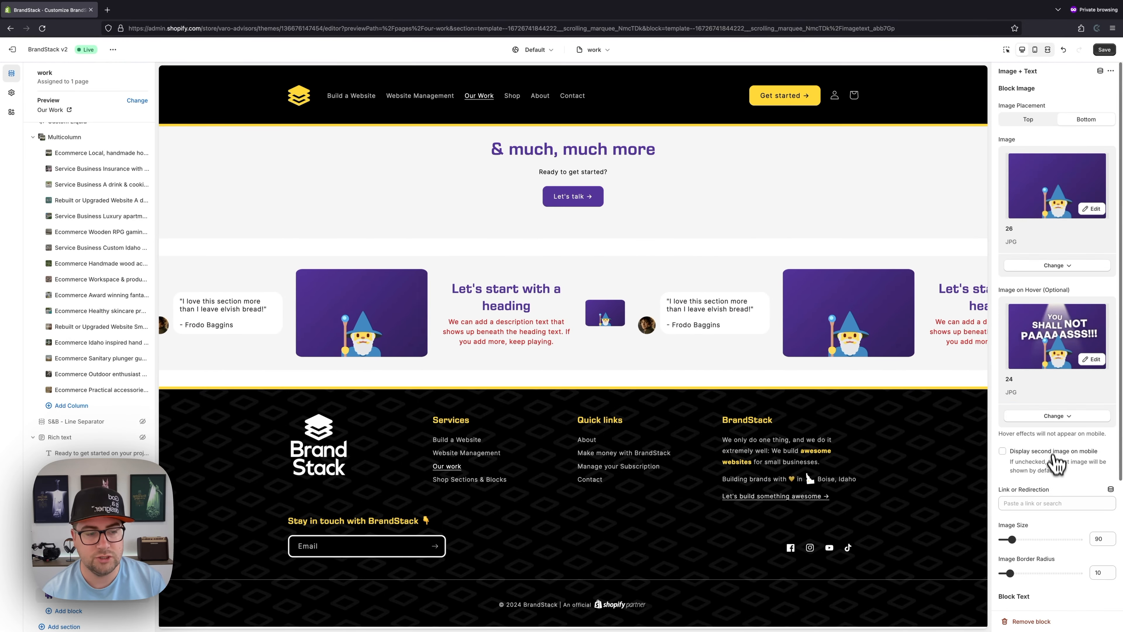
Step: Display the block's second image on mobile and check the marquee in the mobile preview before returning to desktop view
{"action": "left_click", "coordinate": [1057, 453]}
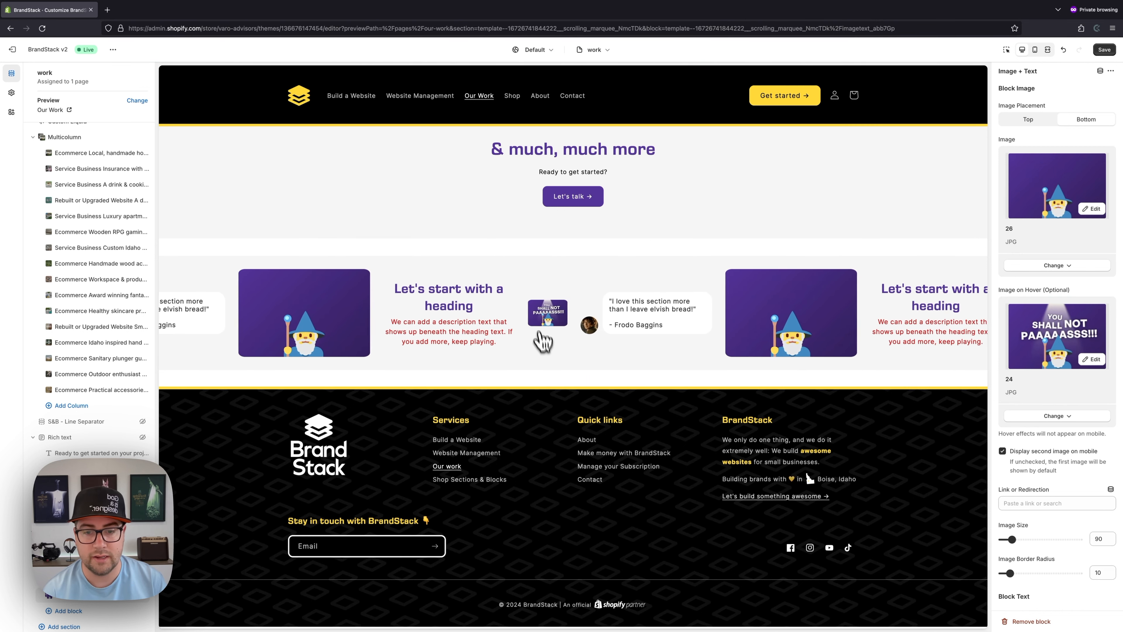
{"action": "left_click", "coordinate": [1035, 50]}
{"action": "scroll", "coordinate": [518, 296], "scroll_direction": "down", "scroll_amount": 20}
{"action": "scroll", "coordinate": [584, 310], "scroll_direction": "up", "scroll_amount": 8}
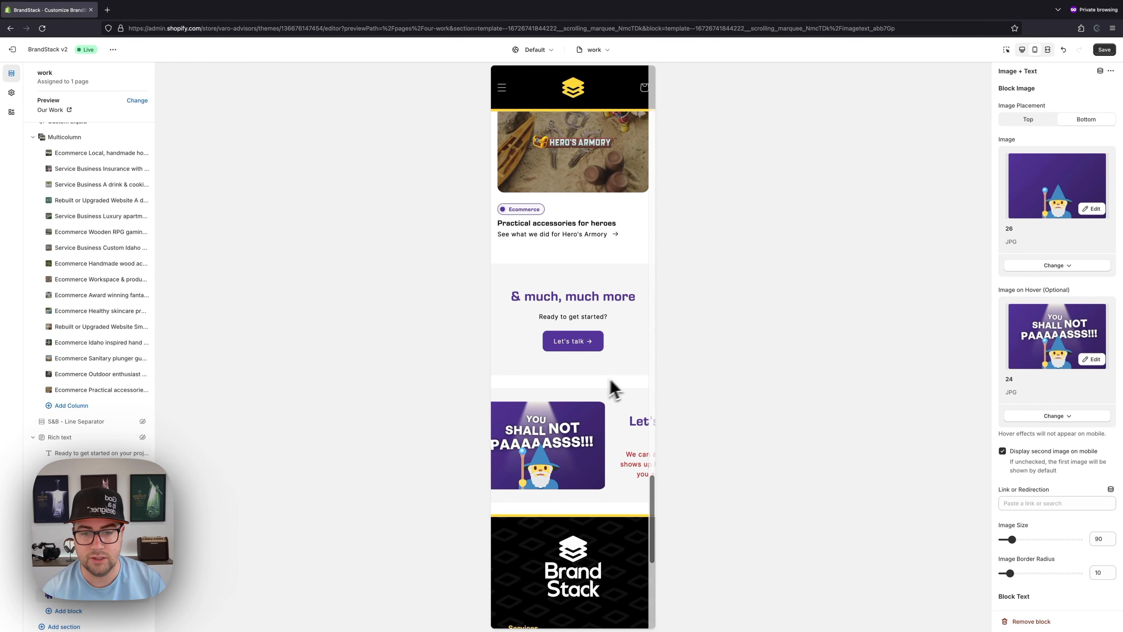
{"action": "left_click", "coordinate": [1022, 49]}
Step: Set the Image + Text block's image size to 300 and its image border radius to 5
{"action": "scroll", "coordinate": [1096, 254], "scroll_direction": "down", "scroll_amount": 3}
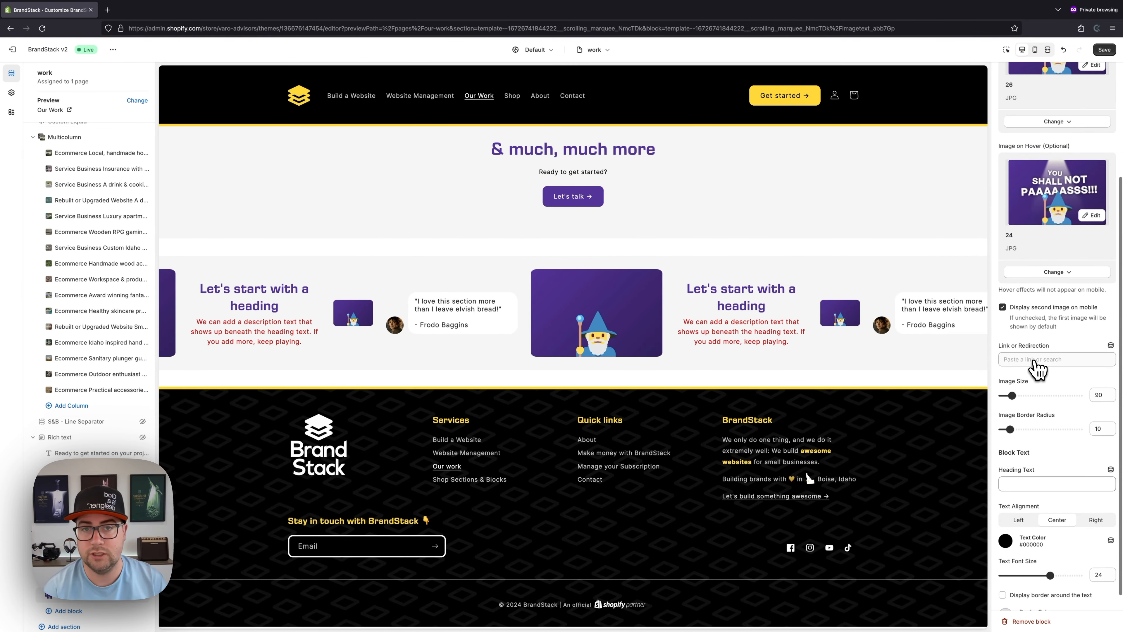
{"action": "left_click_drag", "start_coordinate": [1012, 395], "coordinate": [1048, 396]}
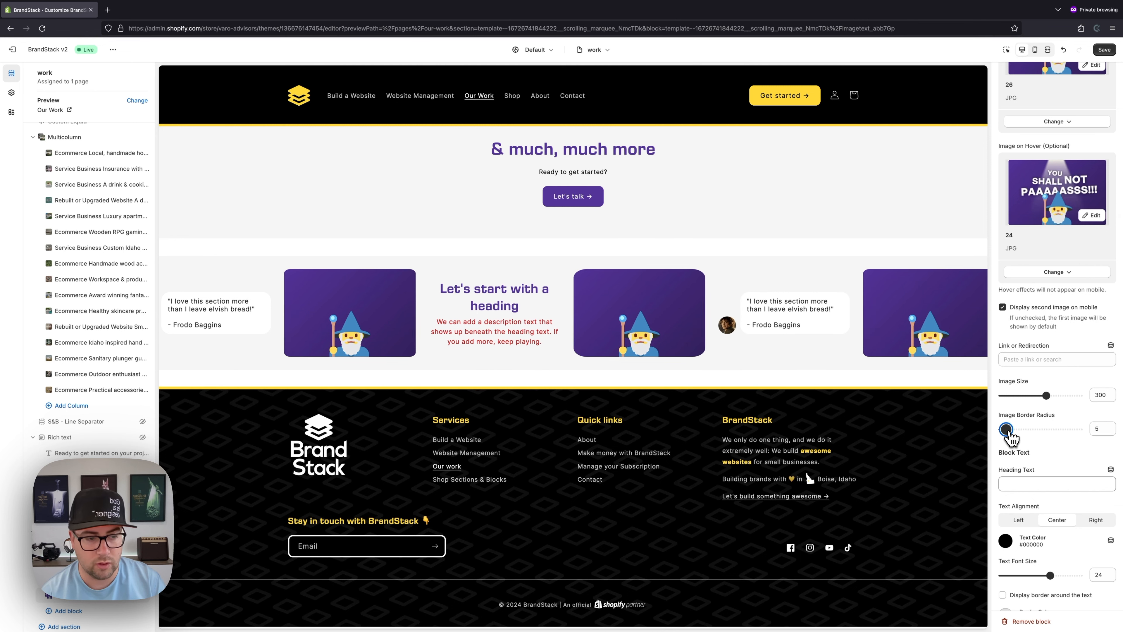
{"action": "left_click_drag", "start_coordinate": [1011, 429], "coordinate": [1007, 429]}
Step: Give the Image + Text block the heading "We can add our heading" and set its image placement to Top
{"action": "scroll", "coordinate": [1026, 427], "scroll_direction": "down", "scroll_amount": 1}
{"action": "left_click", "coordinate": [1029, 465]}
{"action": "type", "text": "We can add our heading"}
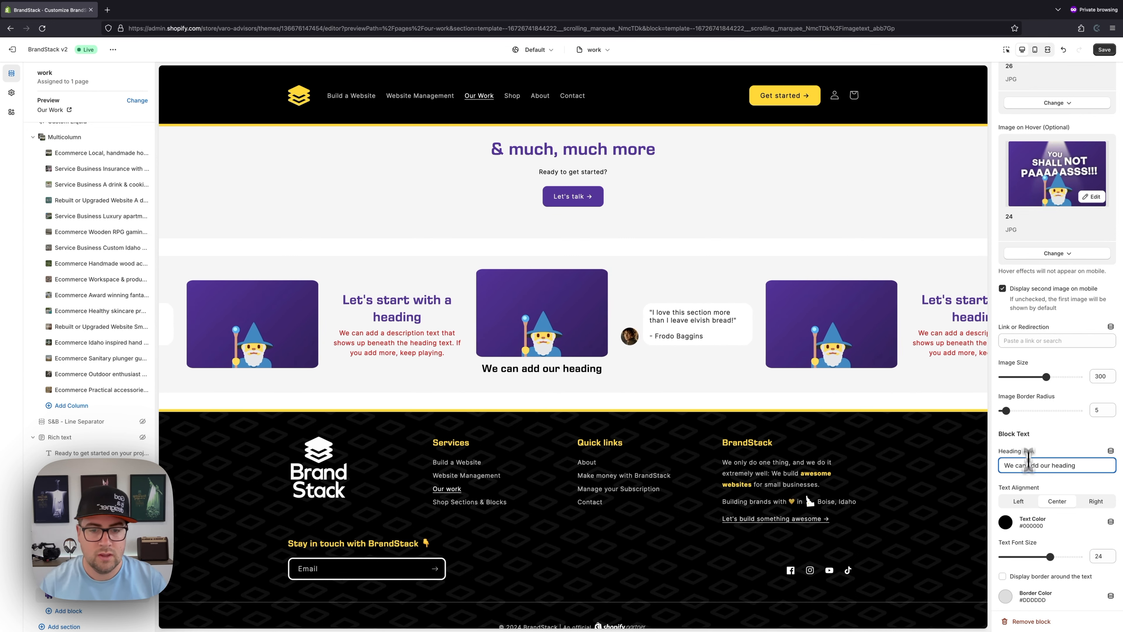
{"action": "scroll", "coordinate": [1001, 111], "scroll_direction": "up", "scroll_amount": 5}
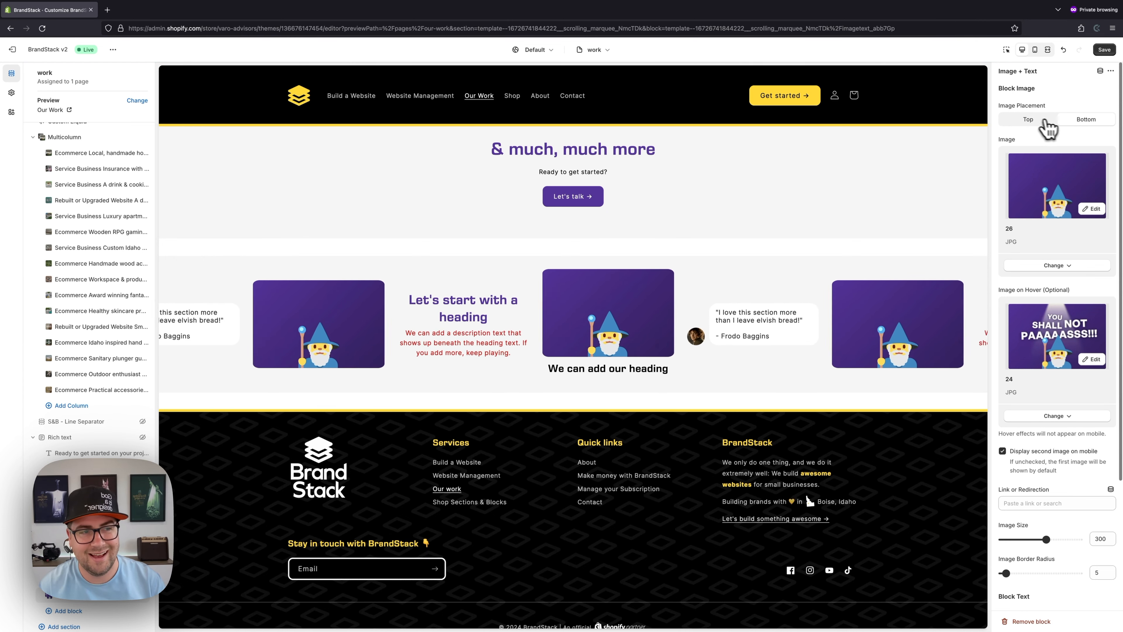
{"action": "left_click", "coordinate": [1028, 122]}
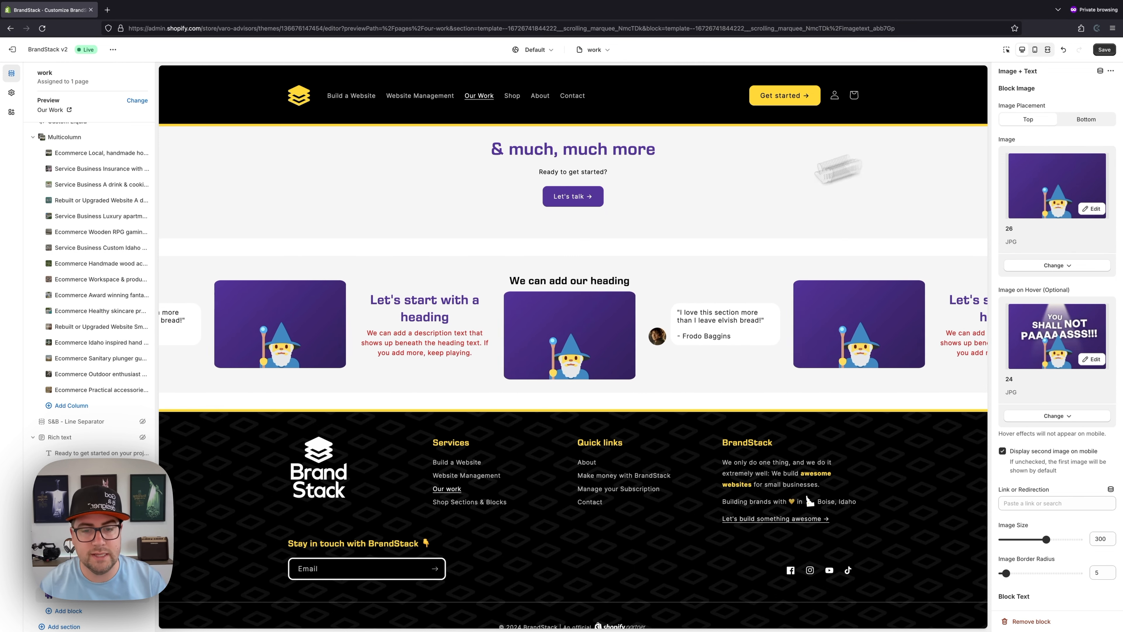
Step: Try left and right alignment for the Image + Text block's heading and return it to center
{"action": "scroll", "coordinate": [1057, 310], "scroll_direction": "down", "scroll_amount": 4}
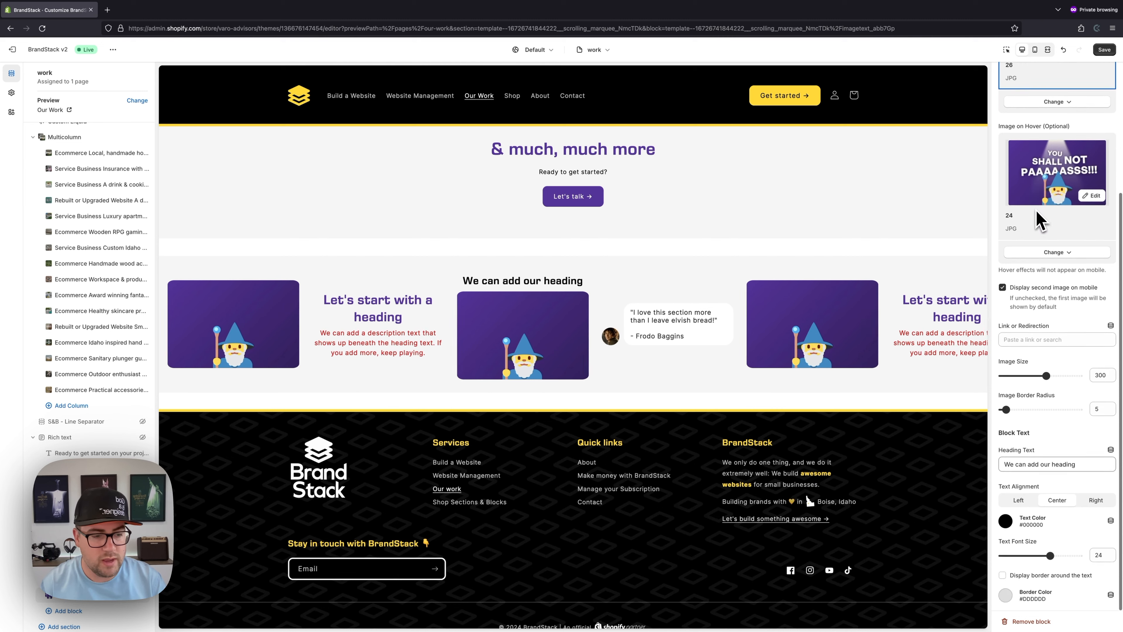
{"action": "left_click", "coordinate": [1019, 501]}
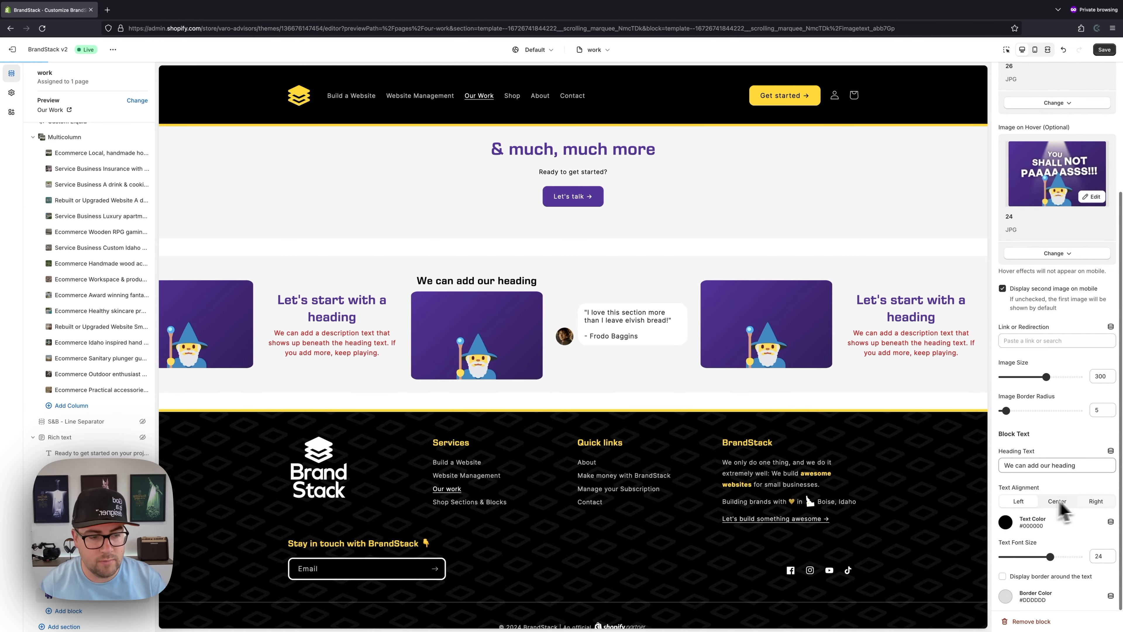
{"action": "left_click", "coordinate": [1087, 503]}
{"action": "left_click", "coordinate": [1062, 503]}
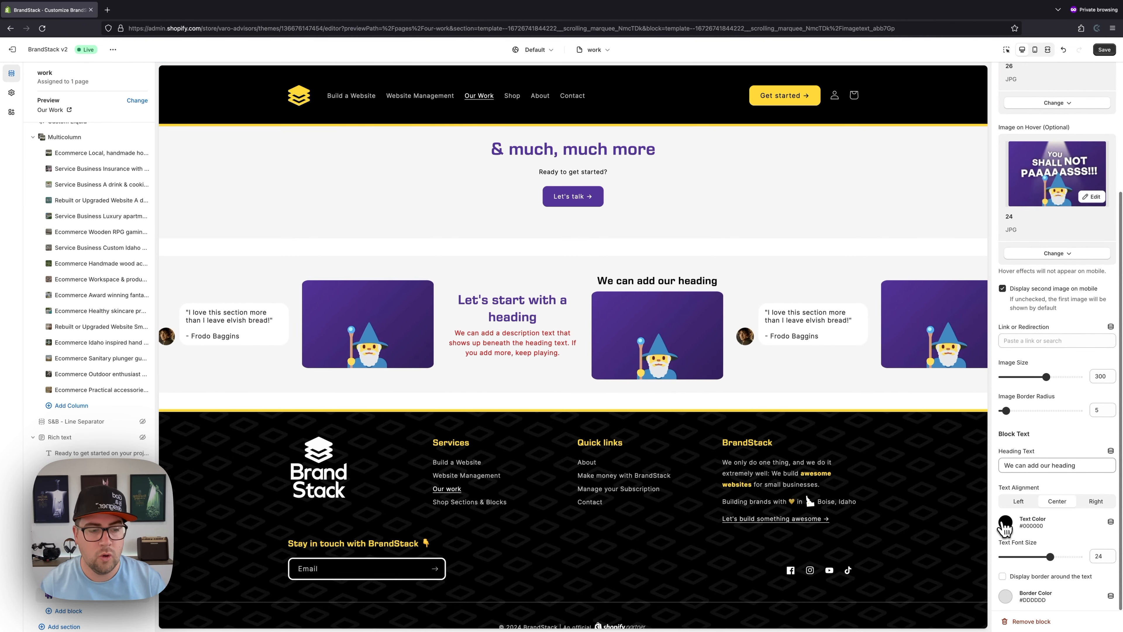
Step: Set the Image + Text block's heading color to #553499 and its font size to 25
{"action": "left_click", "coordinate": [1006, 523]}
{"action": "left_click", "coordinate": [1022, 488]}
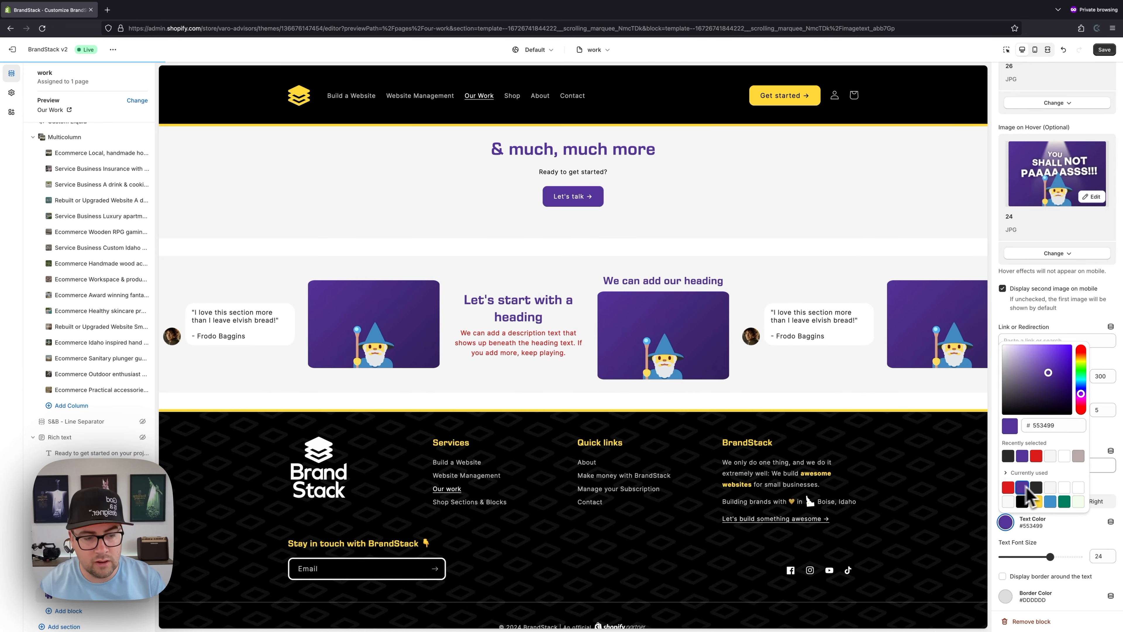
{"action": "mouse_move", "coordinate": [1050, 557]}
{"action": "left_mouse_down"}
{"action": "mouse_move", "coordinate": [1083, 559]}
{"action": "mouse_move", "coordinate": [1018, 560]}
{"action": "mouse_move", "coordinate": [1101, 562]}
{"action": "mouse_move", "coordinate": [1059, 561]}
{"action": "left_mouse_up"}
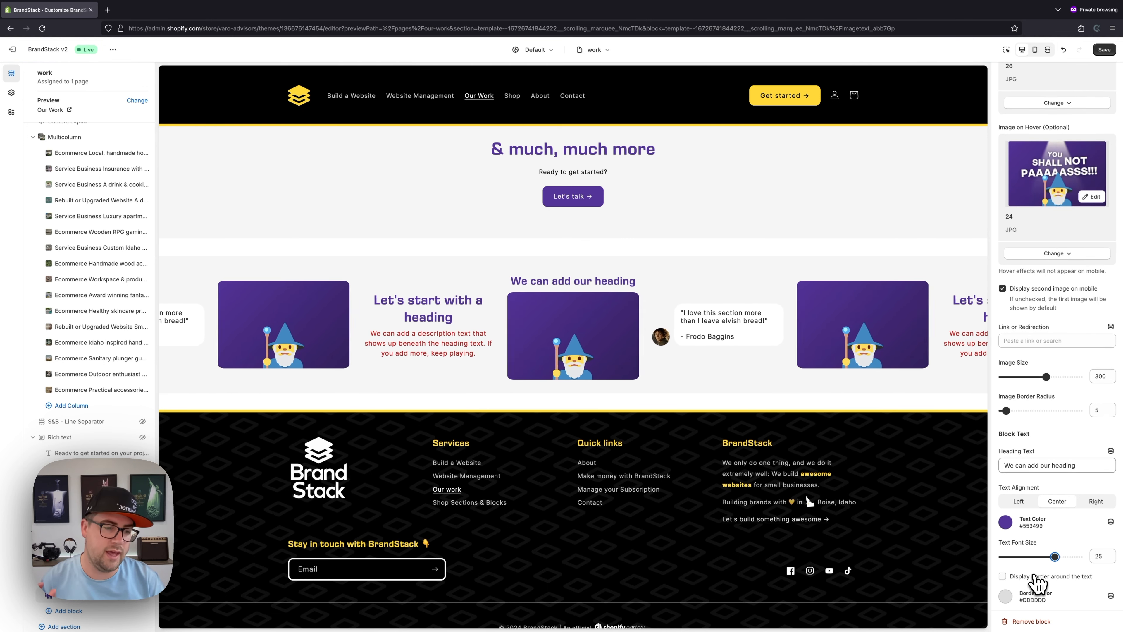
Step: Reduce the heading's font size to 23, and try a #553499 border around the text before turning the border off
{"action": "left_click", "coordinate": [1036, 583]}
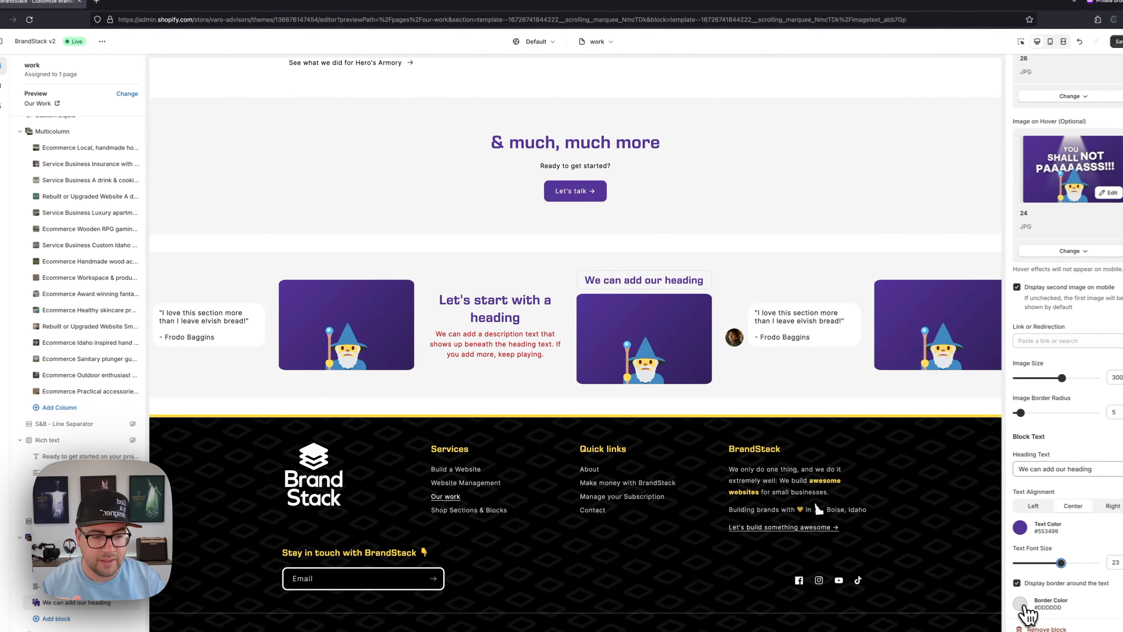
{"action": "left_click", "coordinate": [1006, 595]}
{"action": "left_click", "coordinate": [1022, 530]}
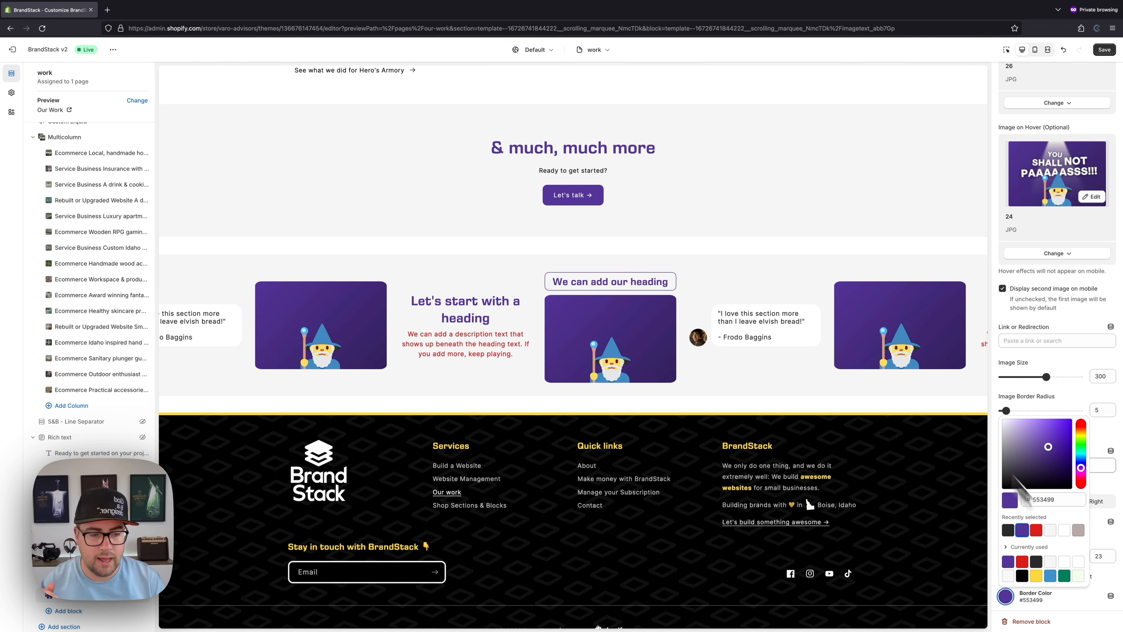
{"action": "left_click", "coordinate": [1008, 601]}
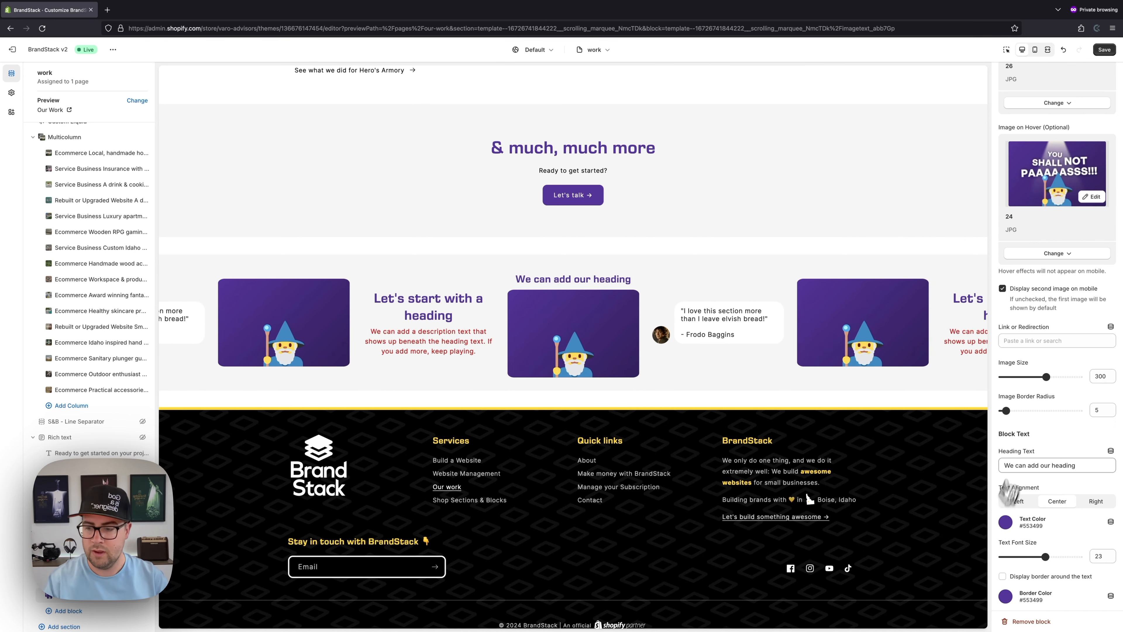
Step: Change the description color of the "Let's start with a heading" Text block to the recently used dark grey
{"action": "left_click", "coordinate": [89, 581]}
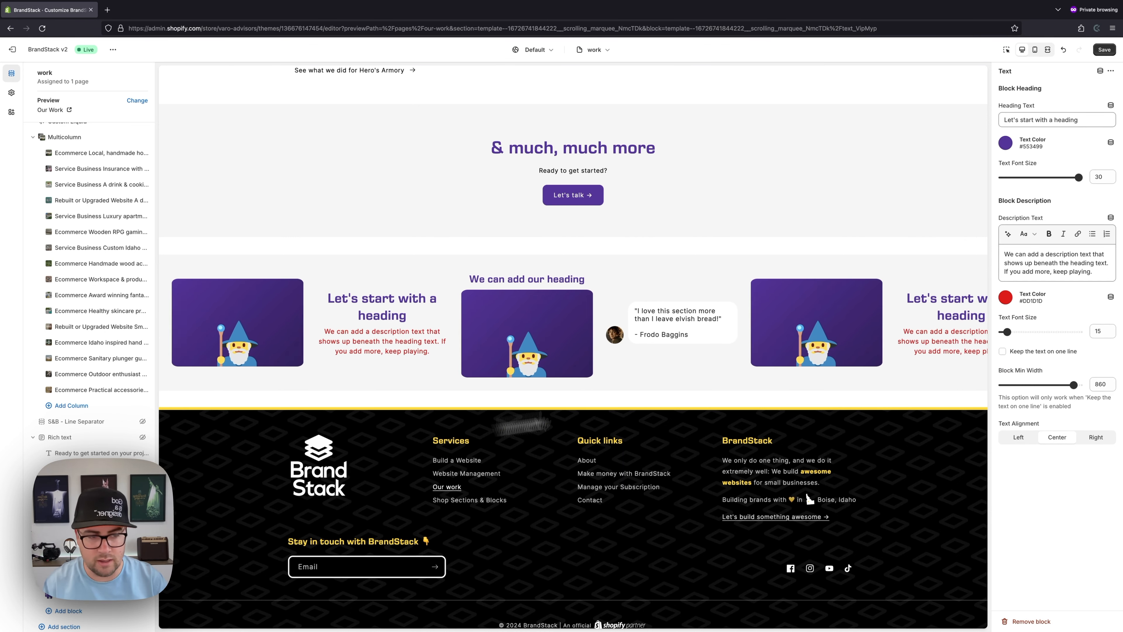
{"action": "left_click", "coordinate": [1024, 294]}
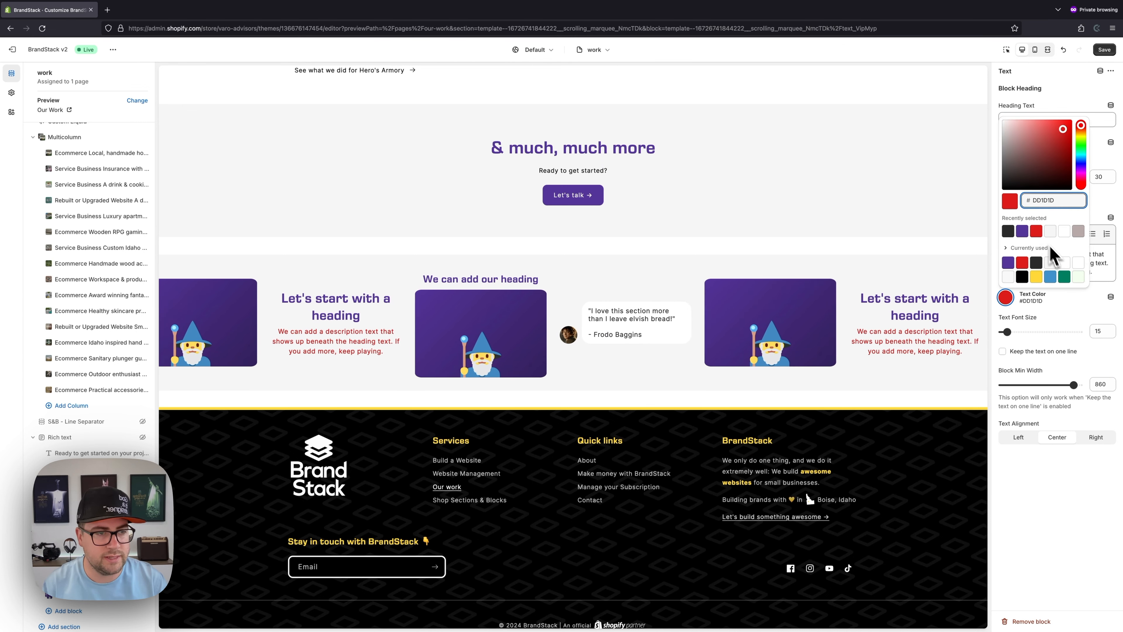
{"action": "left_click", "coordinate": [1009, 231]}
{"action": "left_click", "coordinate": [1018, 303]}
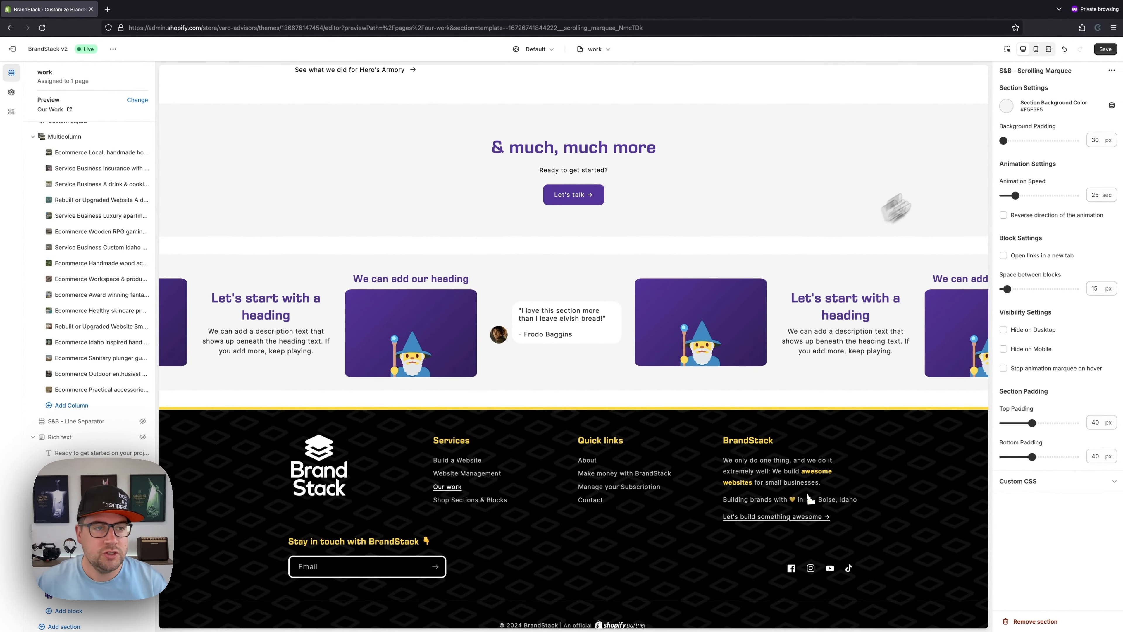
Step: Try #B20606 as the Scrolling Marquee's section background color and restore it to #F5F5F5
{"action": "left_click", "coordinate": [1006, 107]}
{"action": "left_click_drag", "start_coordinate": [1039, 153], "coordinate": [1070, 140]}
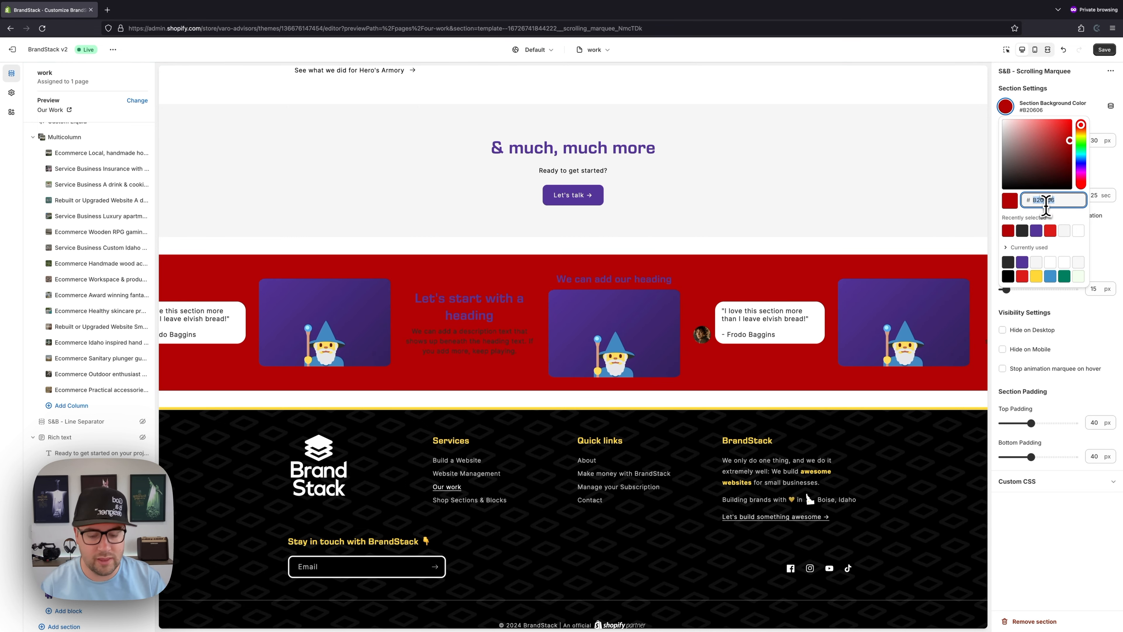
{"action": "key", "text": "Tab"}
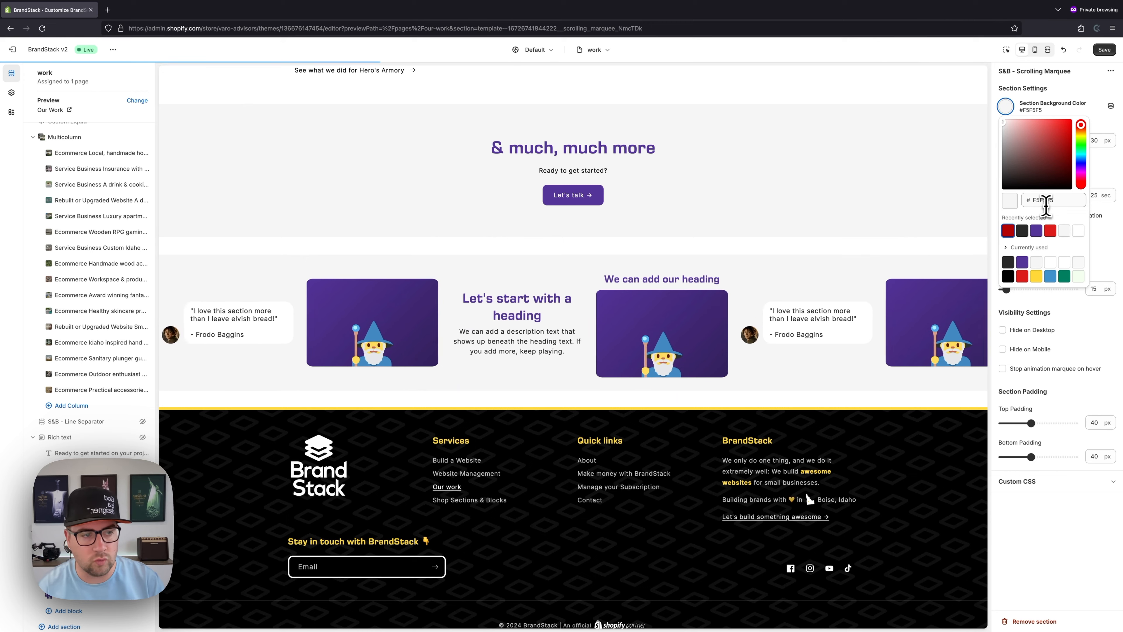
{"action": "left_click", "coordinate": [1004, 109]}
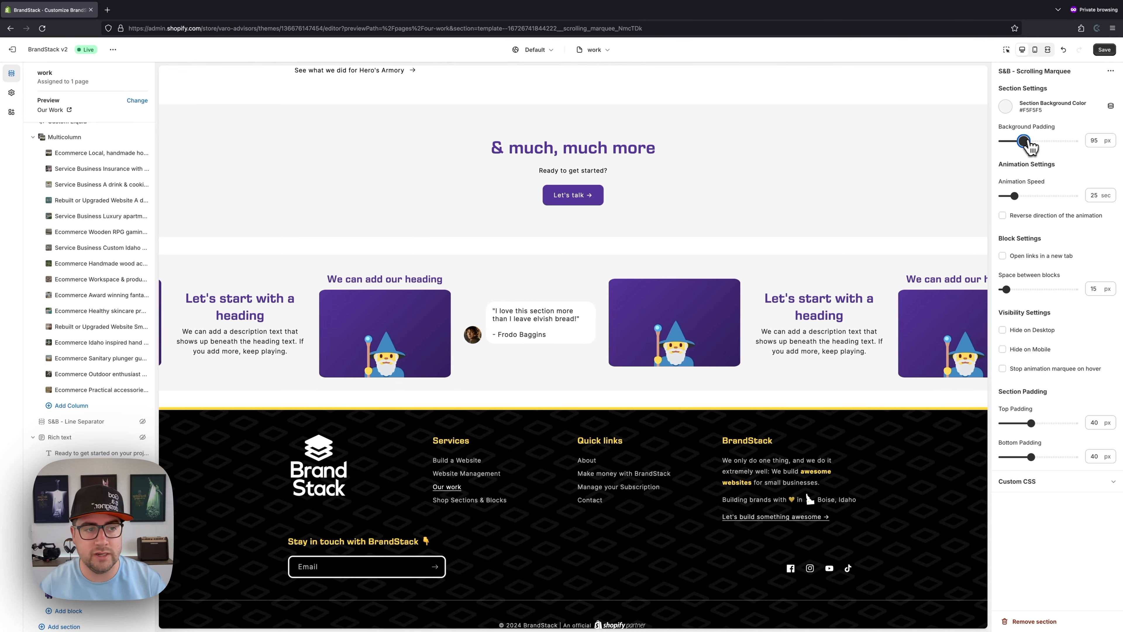
Step: Set the Scrolling Marquee section's background padding to 150 px
{"action": "left_click", "coordinate": [1042, 140]}
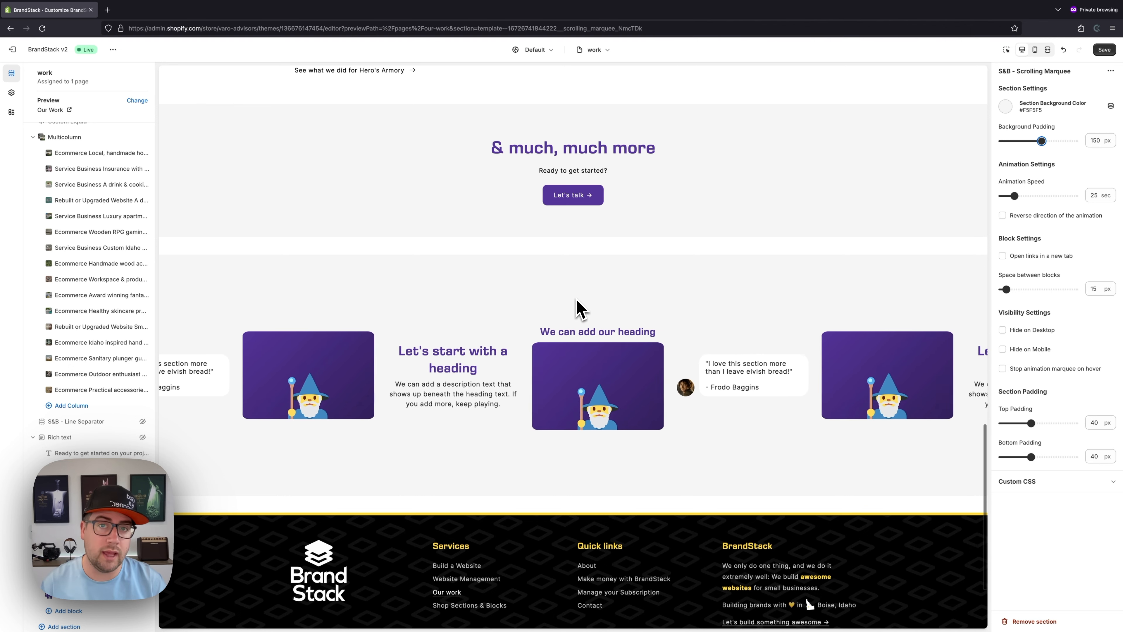
Step: Set the Scrolling Marquee section's background padding to 100 px and make its animation run in reverse at a speed of 46 seconds
{"action": "left_click_drag", "start_coordinate": [1040, 143], "coordinate": [1031, 149]}
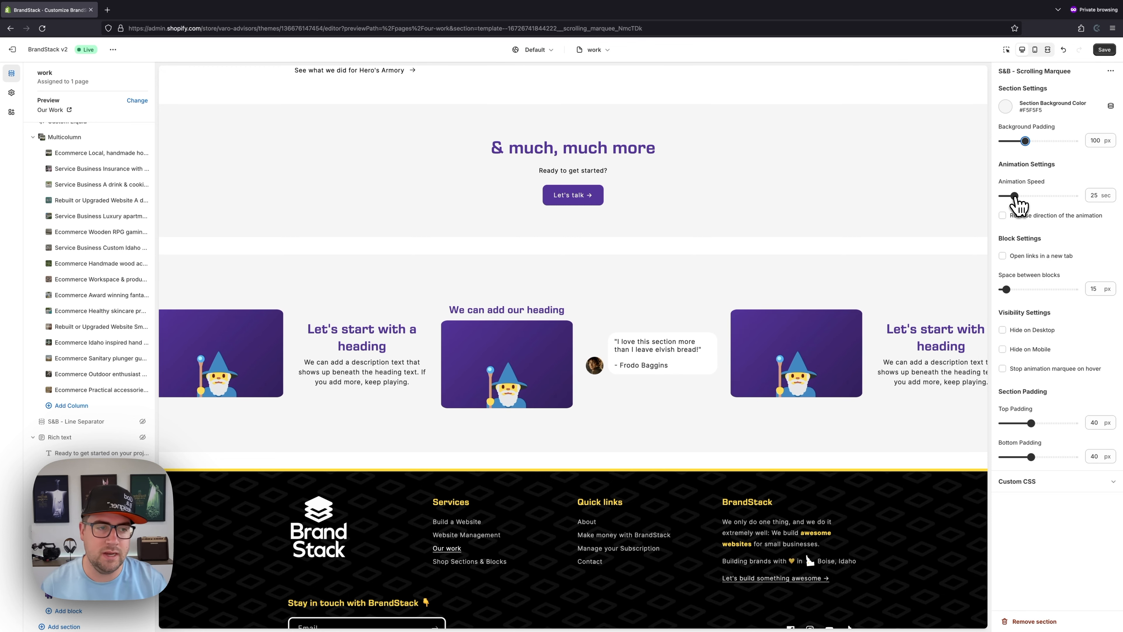
{"action": "left_click_drag", "start_coordinate": [1015, 198], "coordinate": [1040, 201]}
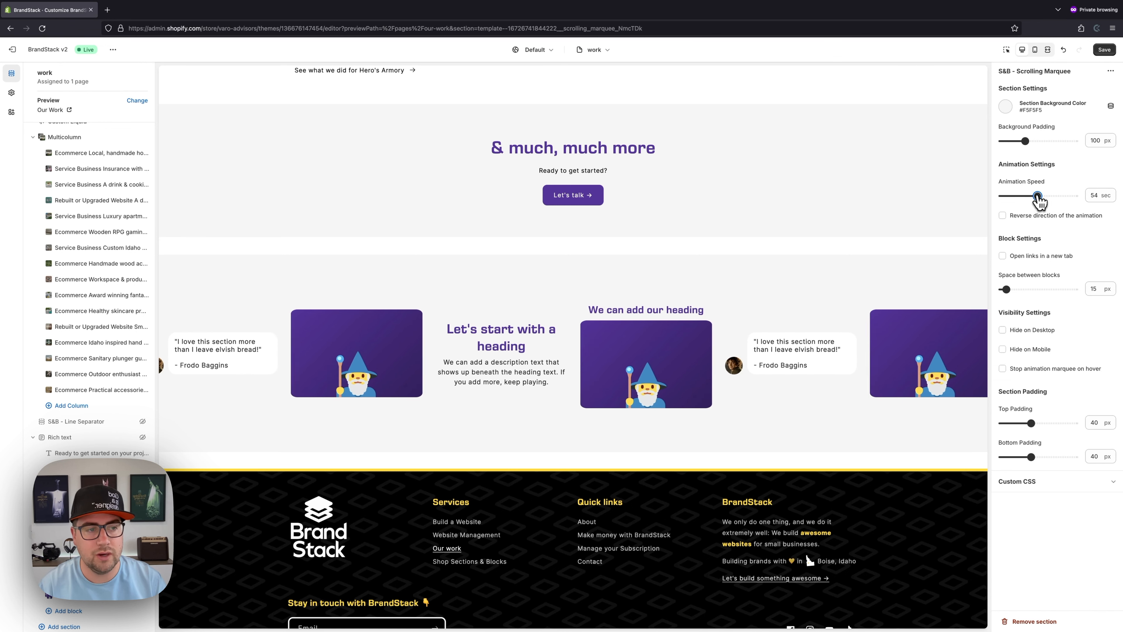
{"action": "left_click", "coordinate": [1003, 216]}
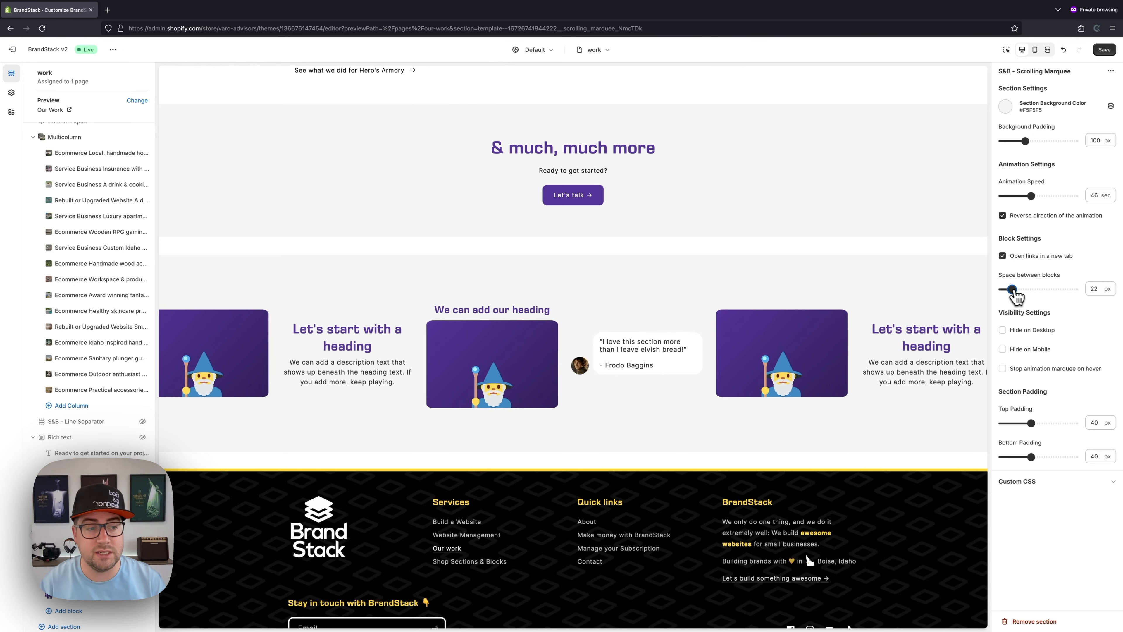
Step: Set the space between the marquee's blocks to 35 px after trying a wider and a narrower spacing
{"action": "left_click_drag", "start_coordinate": [1031, 290], "coordinate": [1075, 290]}
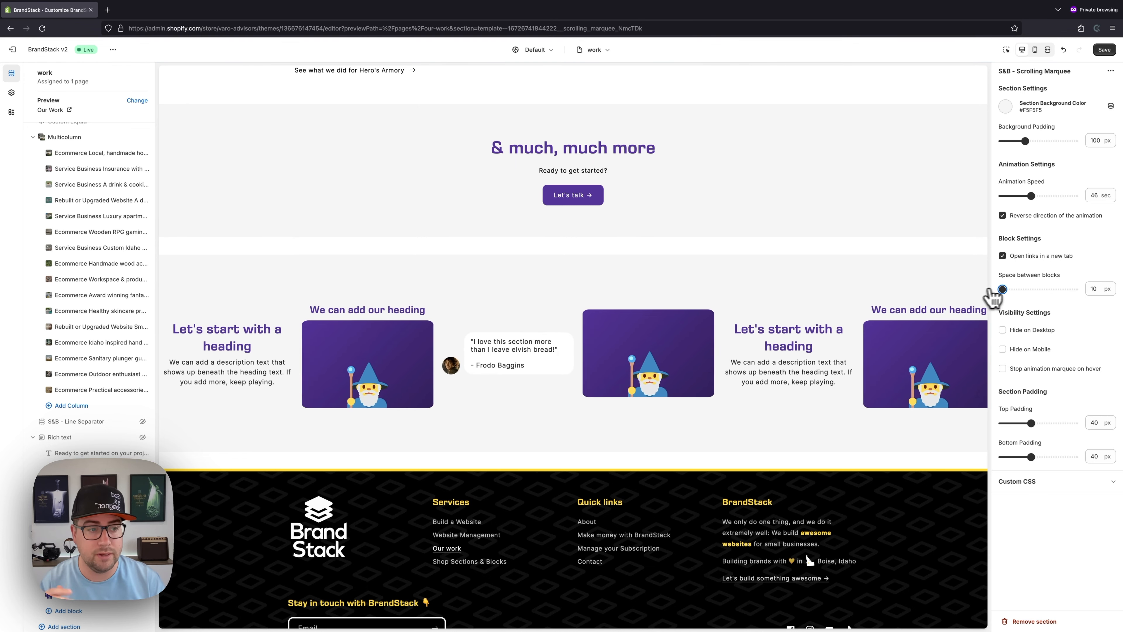
{"action": "left_click_drag", "start_coordinate": [1025, 293], "coordinate": [1027, 295]}
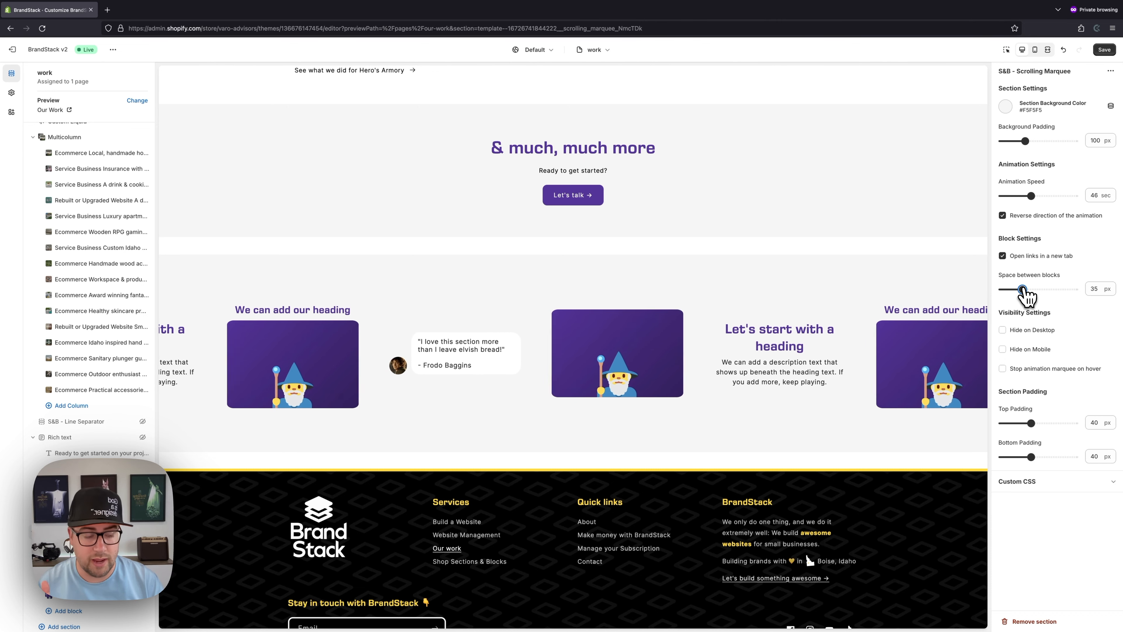
Step: Try hiding the Scrolling Marquee section on desktop and on mobile, restoring its visibility after each
{"action": "left_click", "coordinate": [1016, 331]}
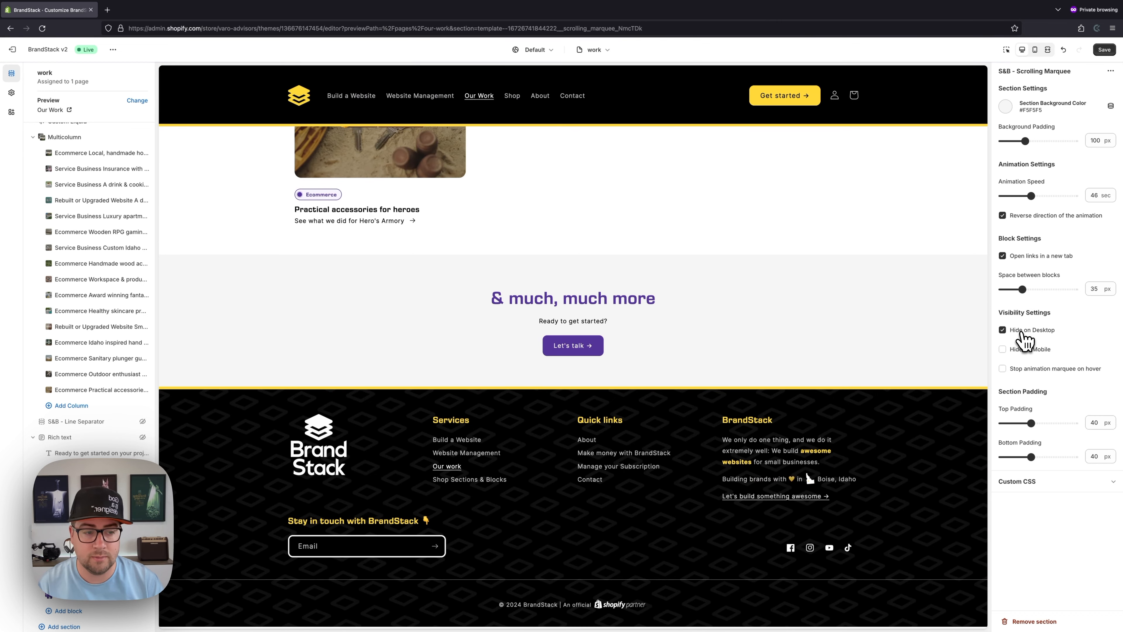
{"action": "left_click", "coordinate": [1022, 333]}
{"action": "left_click", "coordinate": [1023, 352]}
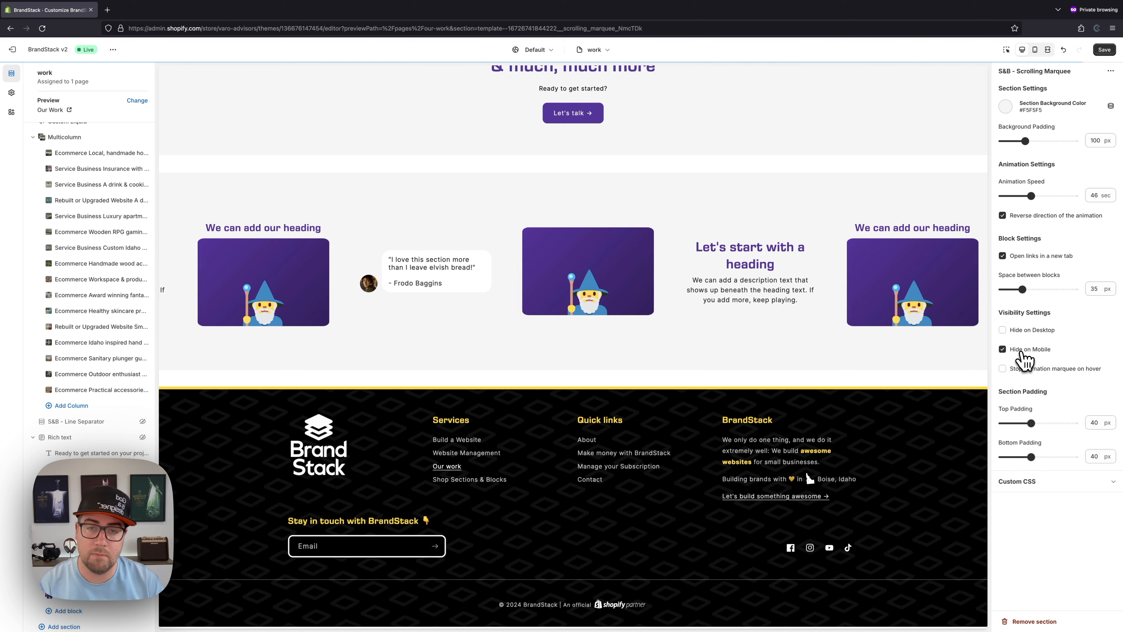
{"action": "left_click", "coordinate": [1022, 352]}
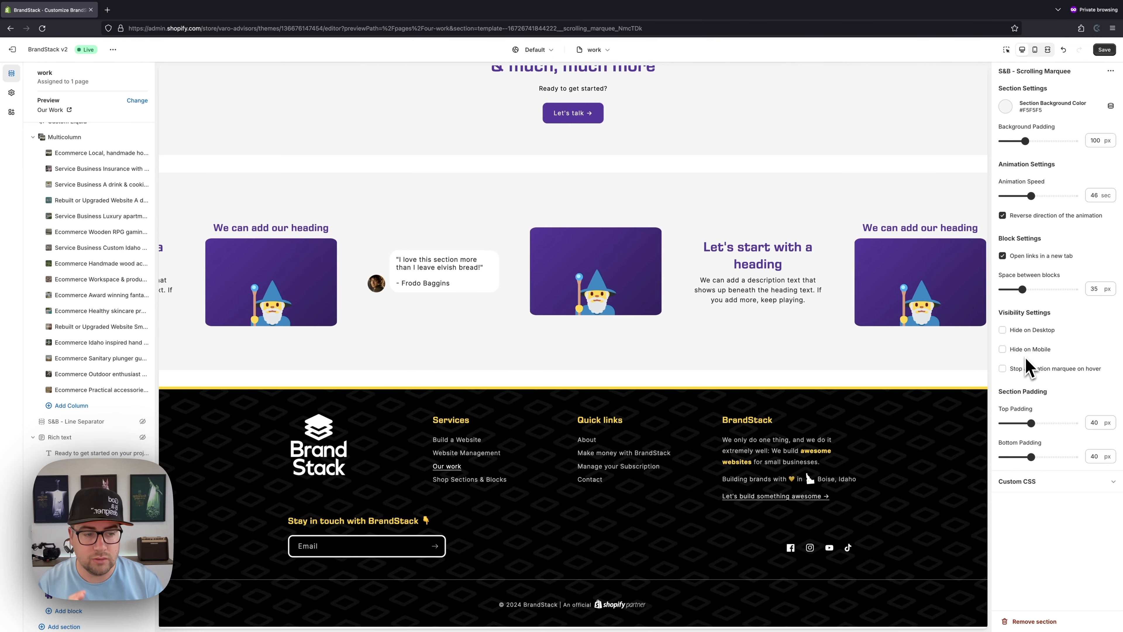
Step: Make the marquee animation stop on hover
{"action": "left_click", "coordinate": [1026, 371]}
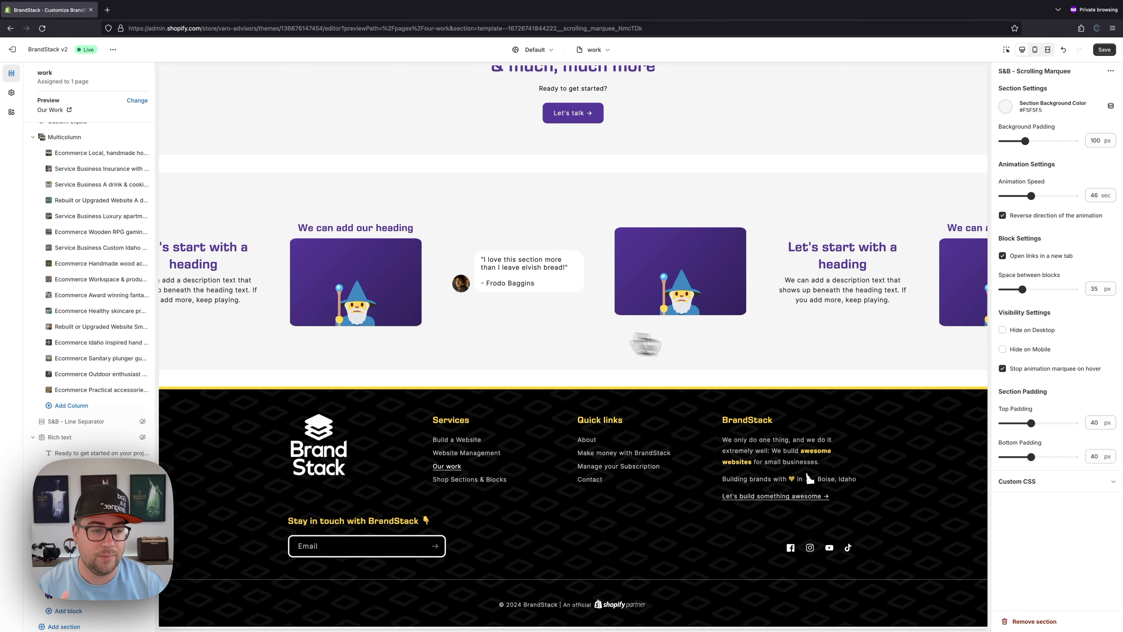
{"action": "left_click", "coordinate": [1001, 367]}
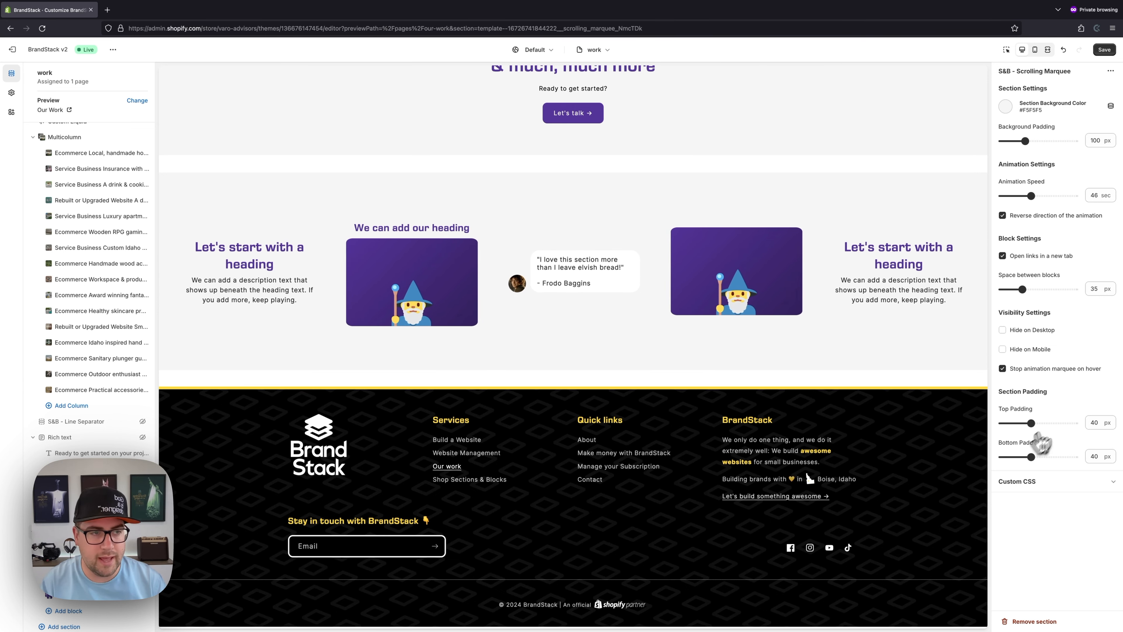
{"action": "left_click", "coordinate": [1040, 128]}
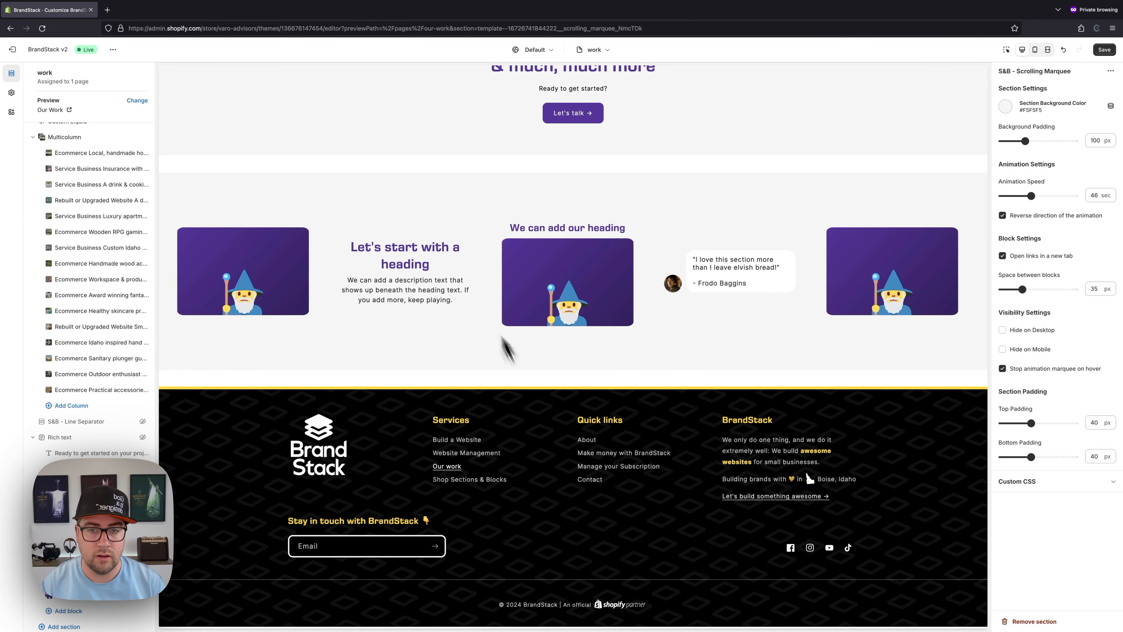
Step: Try 100 px for the section's top and bottom padding, and reduce both to 0 px
{"action": "left_click_drag", "start_coordinate": [1032, 423], "coordinate": [1091, 428]}
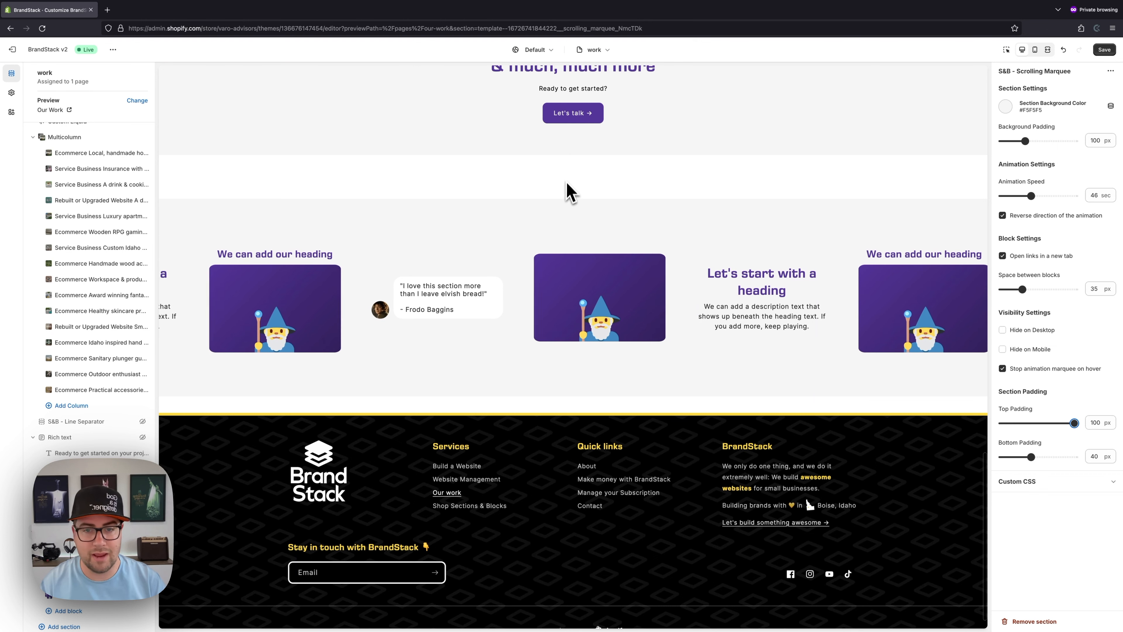
{"action": "left_click_drag", "start_coordinate": [1032, 457], "coordinate": [1103, 463]}
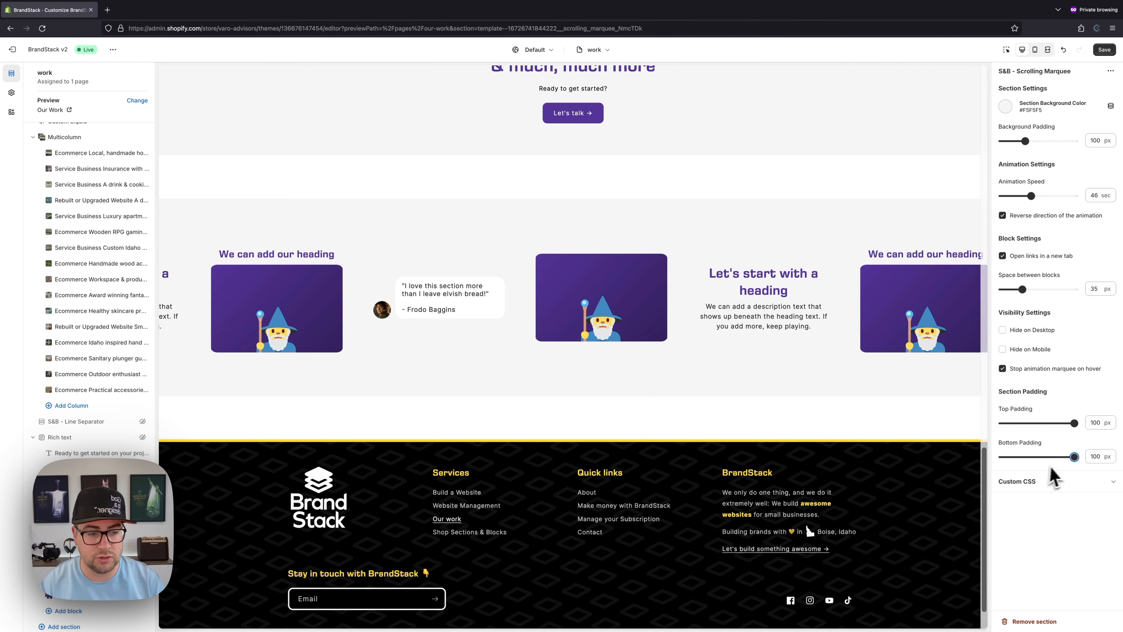
{"action": "left_click_drag", "start_coordinate": [1074, 456], "coordinate": [991, 446]}
{"action": "left_click_drag", "start_coordinate": [1075, 424], "coordinate": [958, 432]}
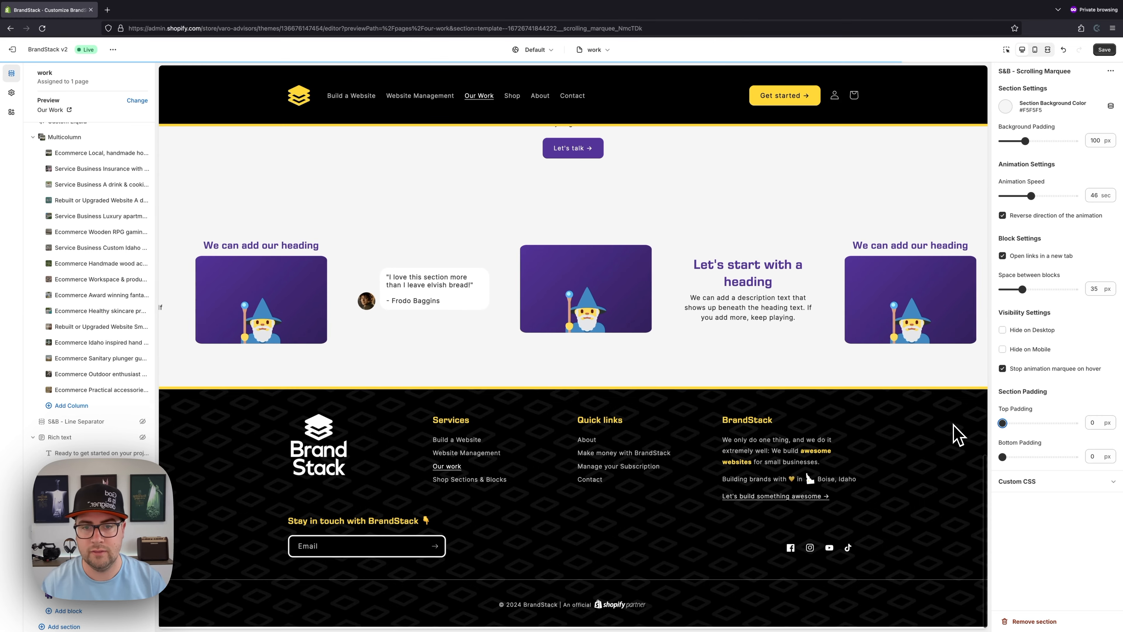